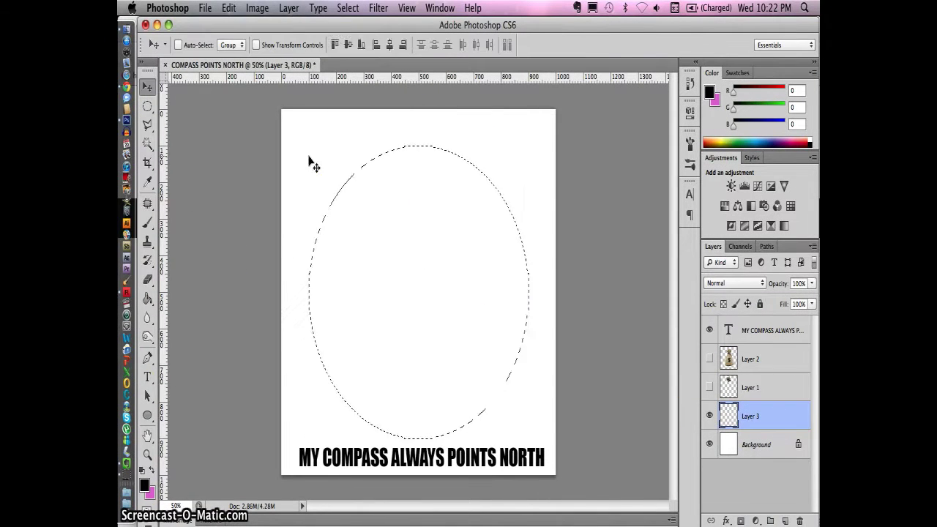
- Fill the oval case with orange and apply Stroke and Gradient Overlay styles to the dial
click(430, 253)
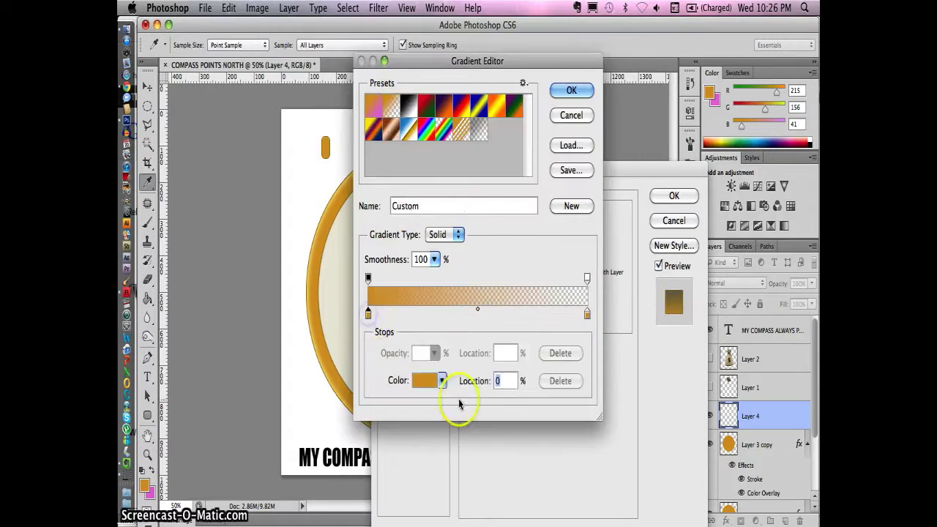
key(Return)
click(327, 146)
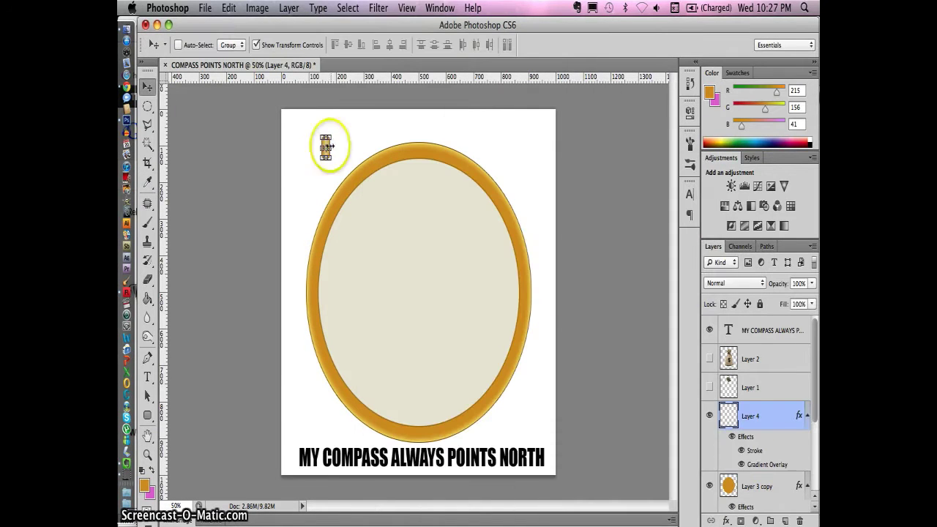
- Slide the duplicated gold oval 768 px left to form the open lid
drag(307, 311, 306, 311)
scroll(778, 439, down, 3)
click(759, 428)
drag(547, 330, 266, 330)
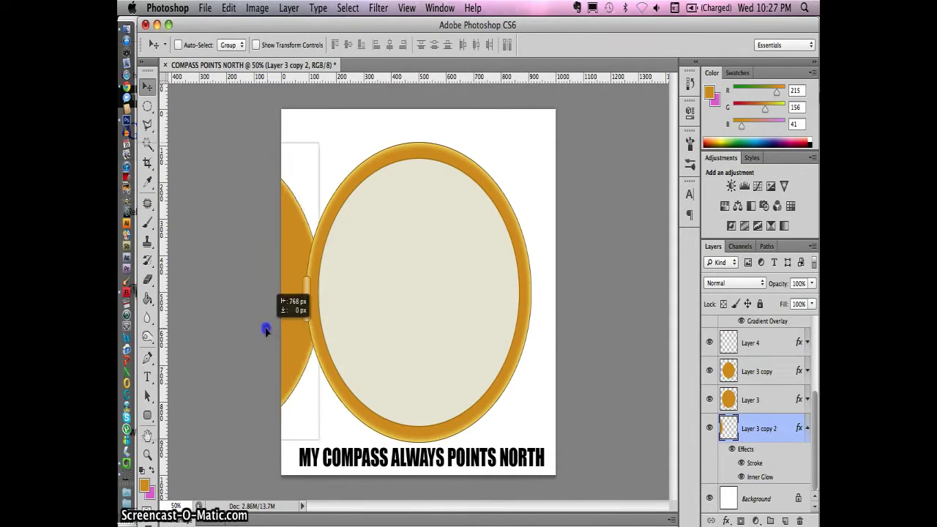
- Give the lid a dark brown Inner Glow in Layer Style
double_click(754, 476)
click(494, 271)
click(441, 215)
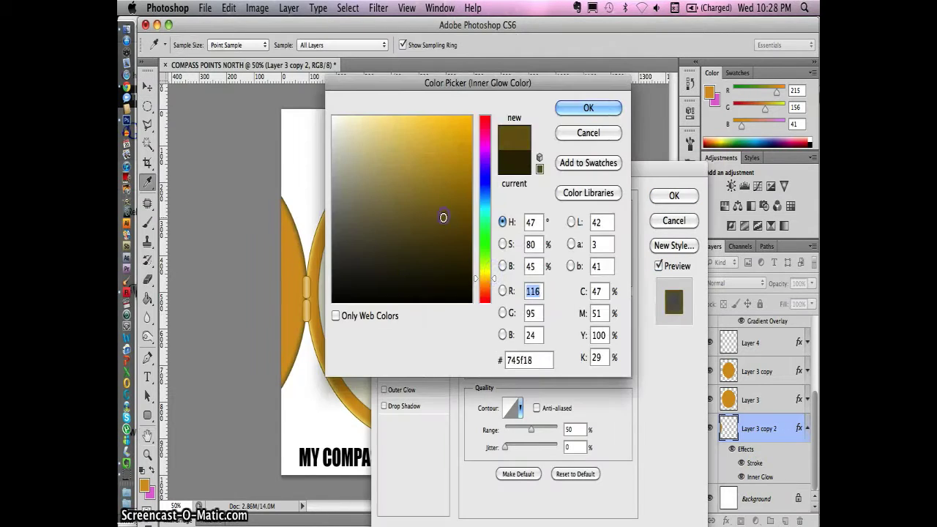
click(588, 107)
click(403, 293)
click(401, 309)
click(494, 272)
click(588, 106)
click(395, 277)
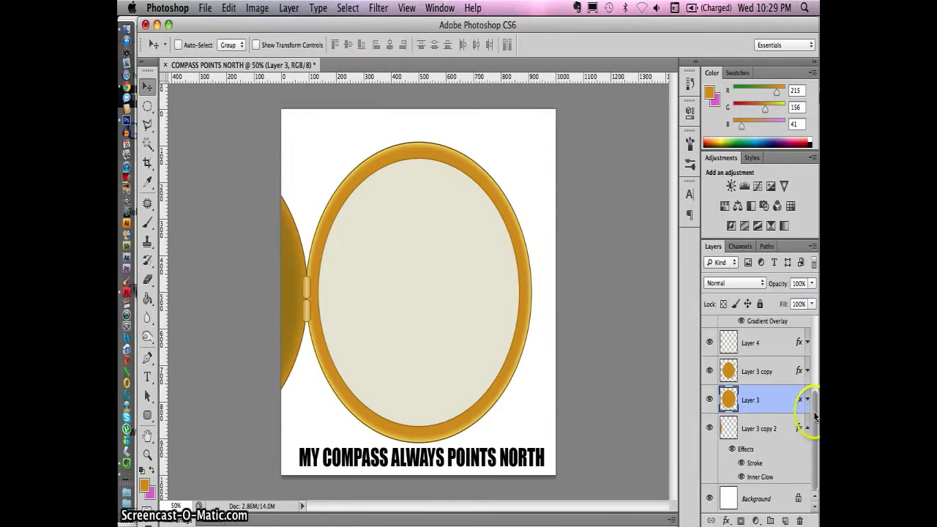
- Name a new layer HAND and pick the Custom Shape tool
key(Return)
click(147, 415)
click(182, 479)
click(438, 45)
- Draw an arrow custom shape on the dial and rotate it to point upward
click(444, 120)
drag(391, 217, 437, 256)
key(ctrl+t)
drag(328, 250, 401, 236)
key(Return)
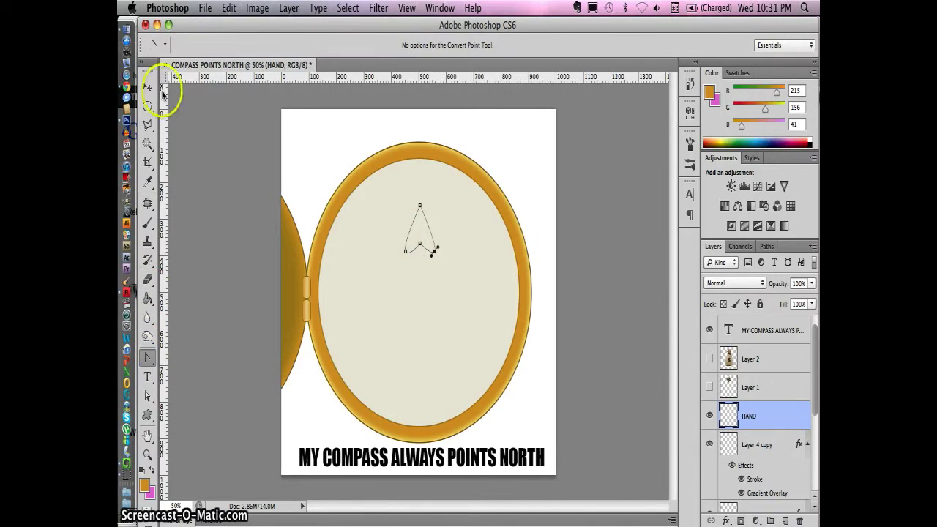
- Add an ellipse path as a circular tail at the arrow's base
key(a)
scroll(427, 324, up, 5)
scroll(347, 341, down, 5)
click(147, 415)
click(182, 439)
drag(387, 403, 417, 442)
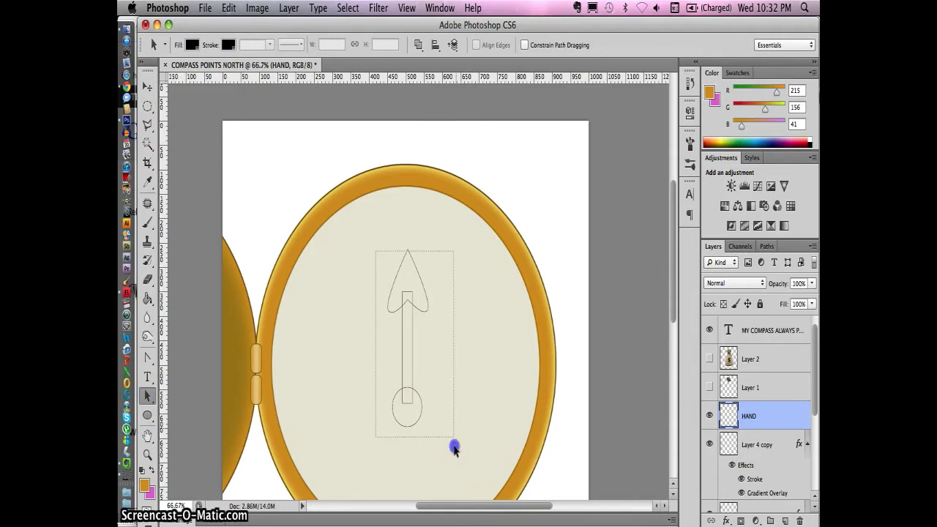
- Fill the needle path with black and select a small hole over the tail disc
click(418, 45)
click(488, 134)
click(142, 474)
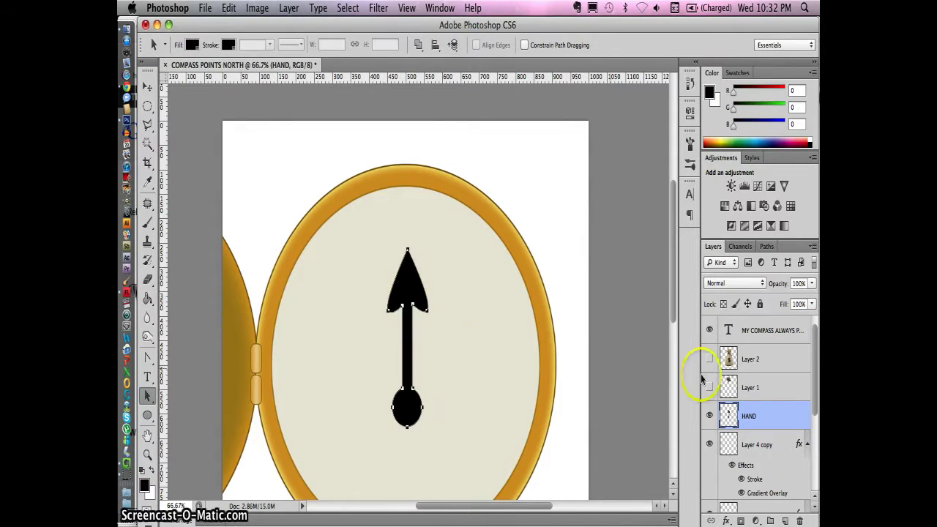
key(m)
drag(396, 400, 415, 418)
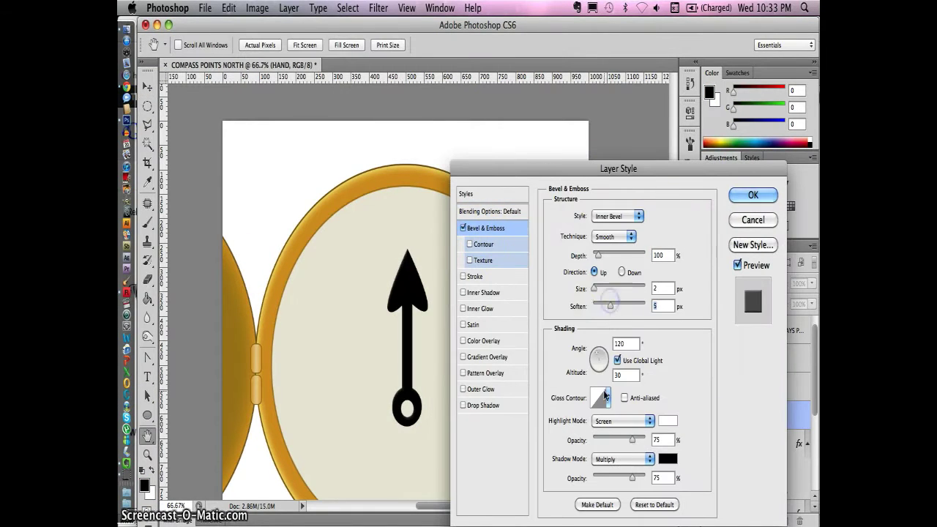
- Apply Bevel & Emboss to the needle and move a HAND copy downward
click(746, 196)
key(v)
drag(408, 410, 406, 477)
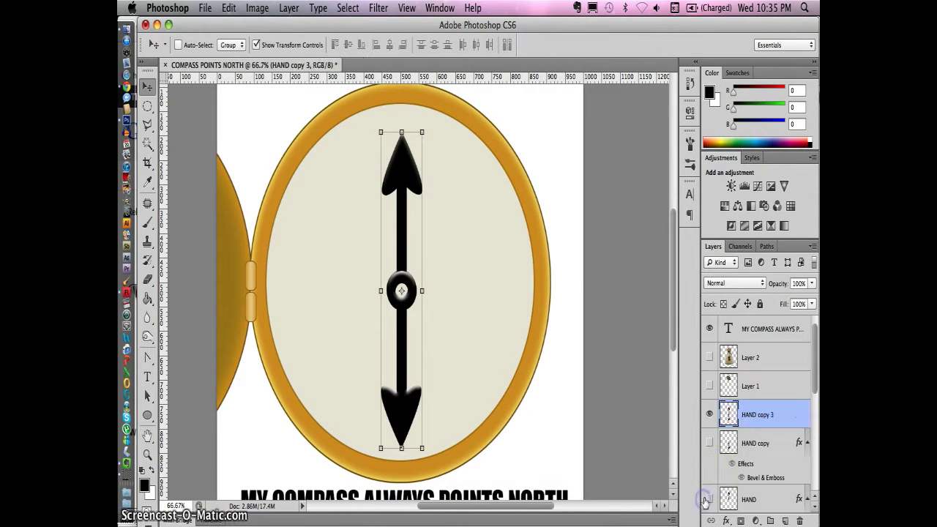
- Shorten the double-headed arrow evenly about its centre with Free Transform
click(256, 45)
key(ctrl+t)
drag(401, 132, 401, 183)
key(Return)
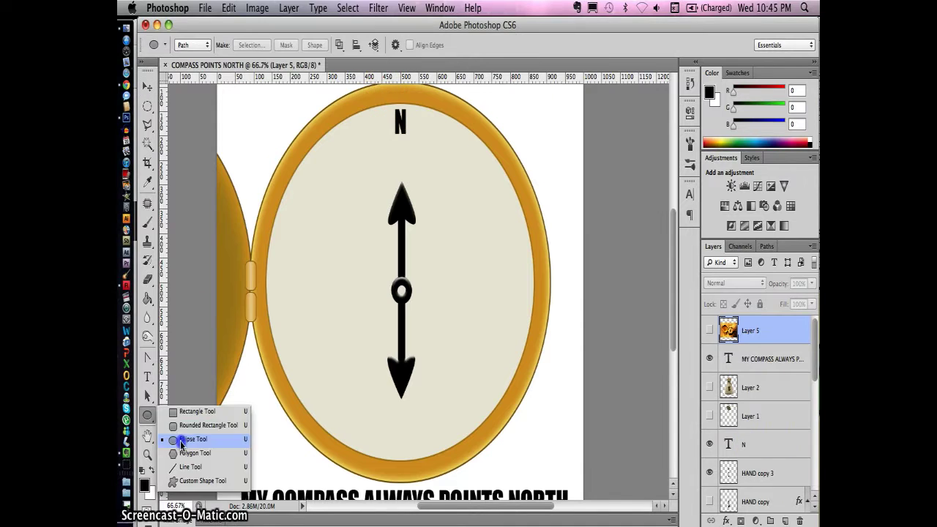
- Stroke a centre ellipse path in black to make the ring around the hub
click(193, 439)
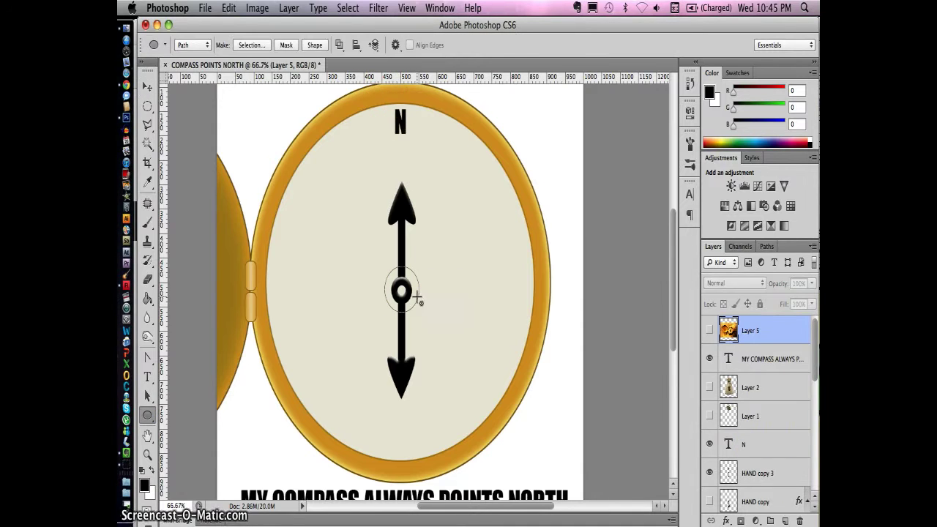
right_click(423, 312)
click(766, 246)
right_click(754, 267)
click(711, 270)
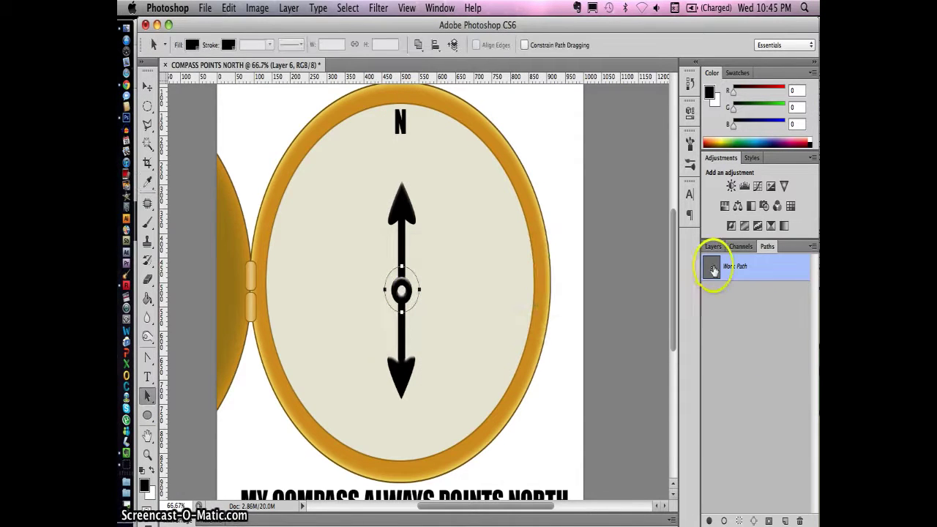
click(147, 415)
- Draw a narrow triangle custom shape left of the arrow and fill it black
click(435, 45)
scroll(458, 132, down, 1)
scroll(458, 132, down, 2)
click(434, 126)
mouse_move(343, 184)
mouse_down()
mouse_move(356, 283)
mouse_move(404, 271)
mouse_up()
right_click(351, 247)
click(387, 325)
key(Return)
key(ctrl+t)
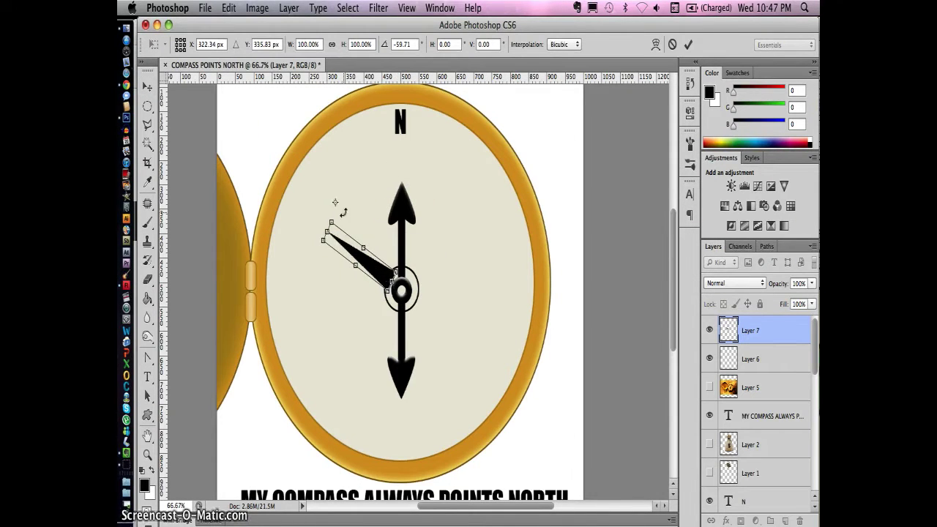
- Create rotated spike copies with the transform pivot at the compass centre
key(Return)
key(ctrl+t)
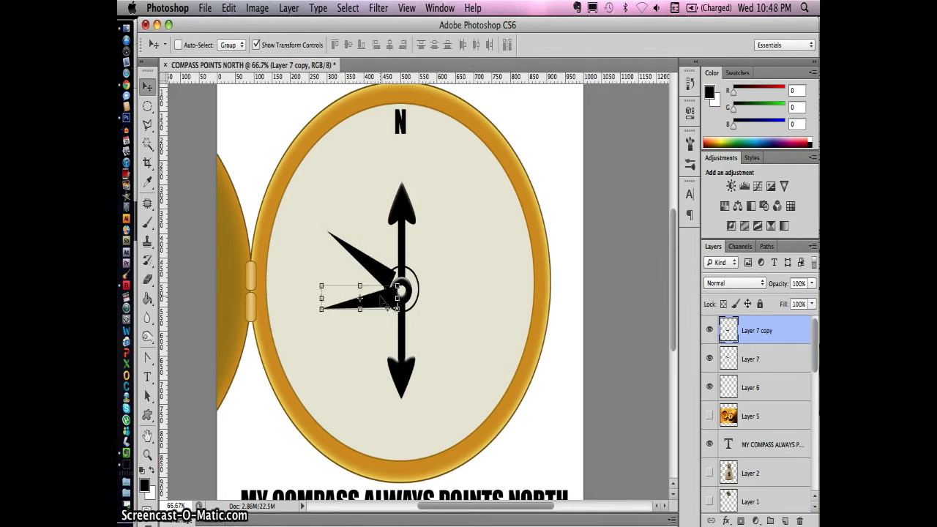
drag(362, 261, 403, 291)
key(ctrl+alt+t)
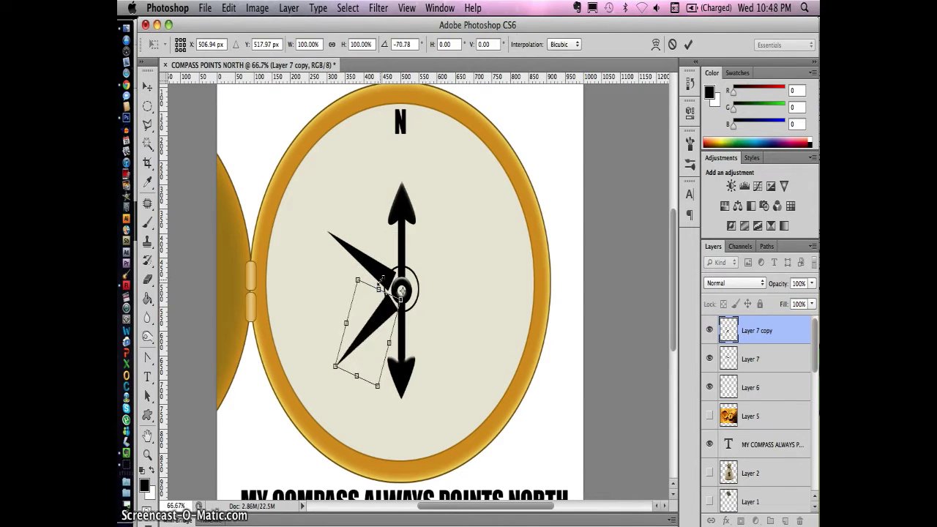
key(Return)
key(ctrl+alt+t)
drag(366, 330, 402, 292)
click(406, 7)
click(508, 303)
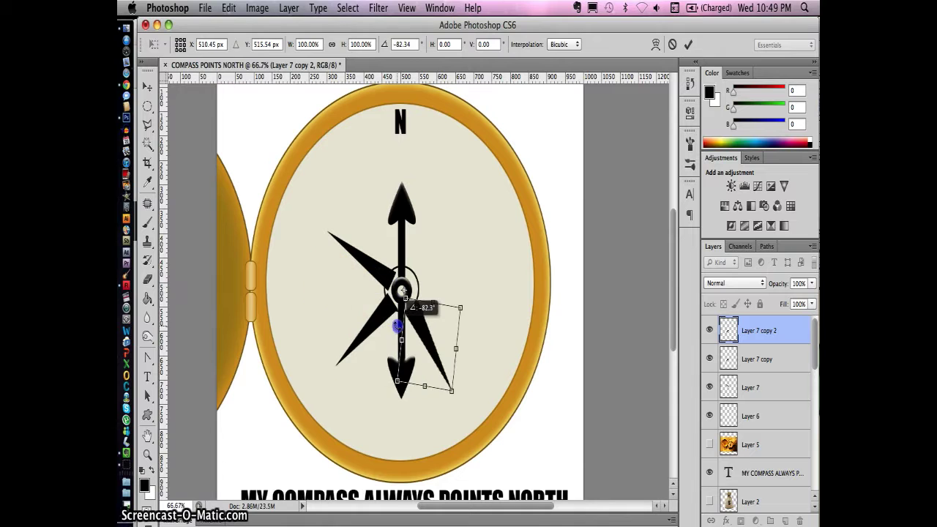
key(Return)
- Add the remaining rotated spike copies, discarding one unwanted copy
key(ctrl+shift+alt+t)
key(ctrl+alt+t)
drag(446, 261, 400, 290)
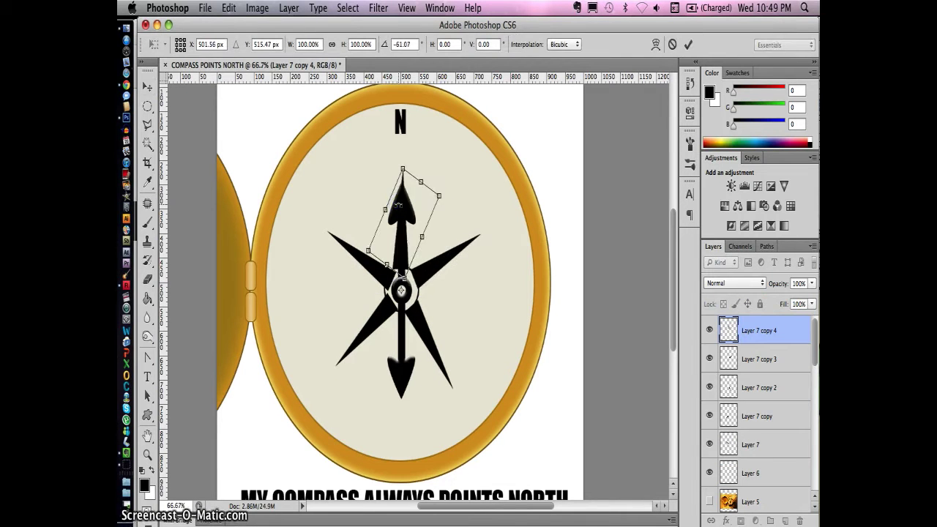
drag(398, 205, 414, 246)
key(Escape)
click(755, 416)
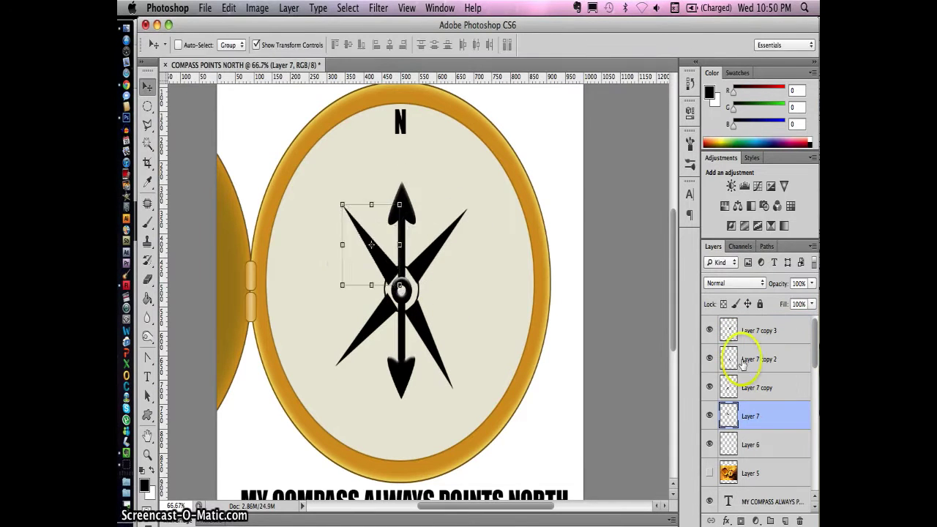
click(710, 474)
click(710, 474)
key(ctrl+alt+t)
drag(471, 193, 213, 321)
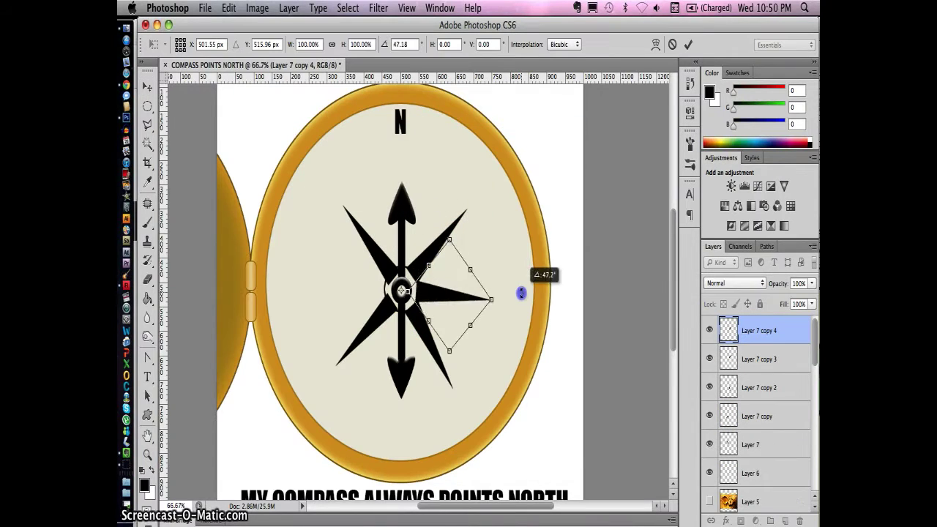
key(Return)
- Group all the spike layers and add a mask to the group
shift+click(762, 474)
key(ctrl+g)
click(741, 521)
- Mask out the star group's centre and add a new empty layer
key(ctrl+z)
key(w)
click(741, 521)
key(ctrl+shift+alt+n)
- Save the document as COMPASS POINTS NORTH.psd
key(ctrl+shift+s)
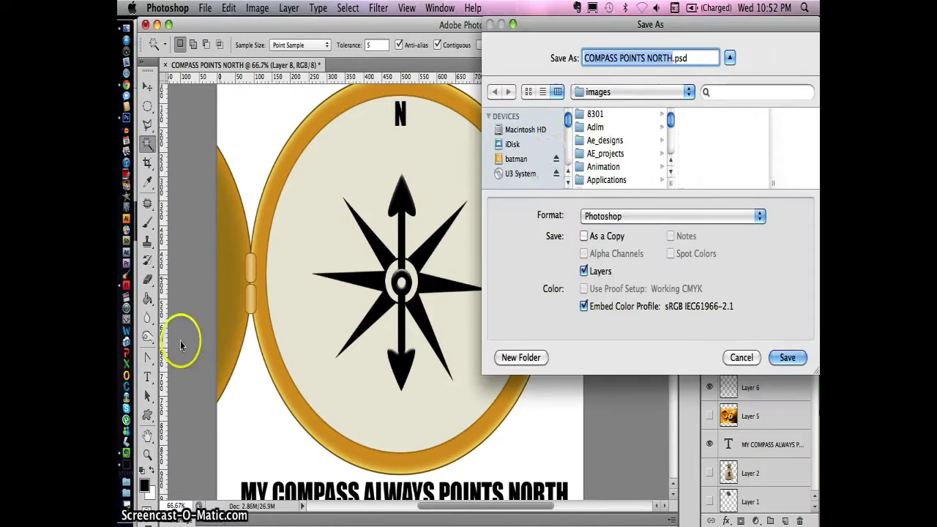
scroll(410, 249, down, 3)
click(401, 274)
key(Return)
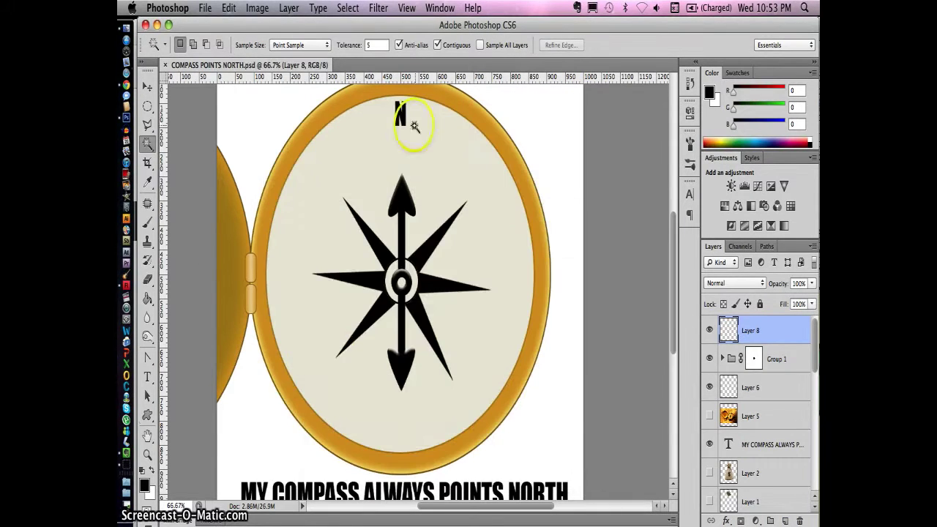
- Position the first tick mark at 100% zoom with Free Transform
key(a)
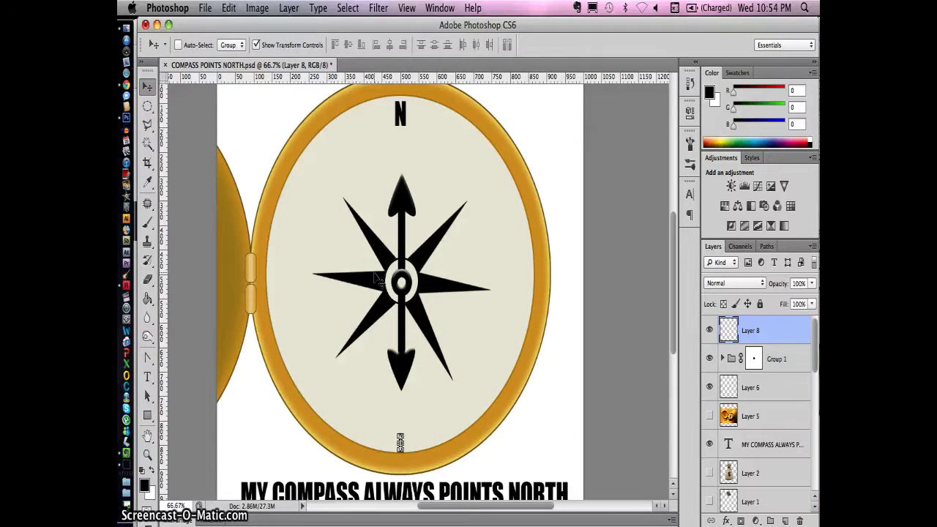
key(ctrl+plus)
key(ctrl+t)
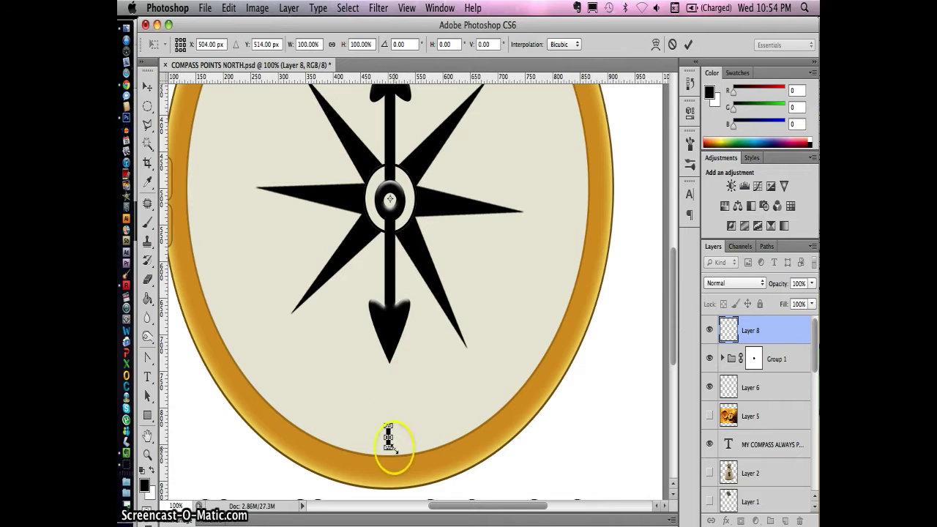
key(Return)
- Step rotated duplicates of the tick mark around the dial edge
key(ctrl+j)
key(Return)
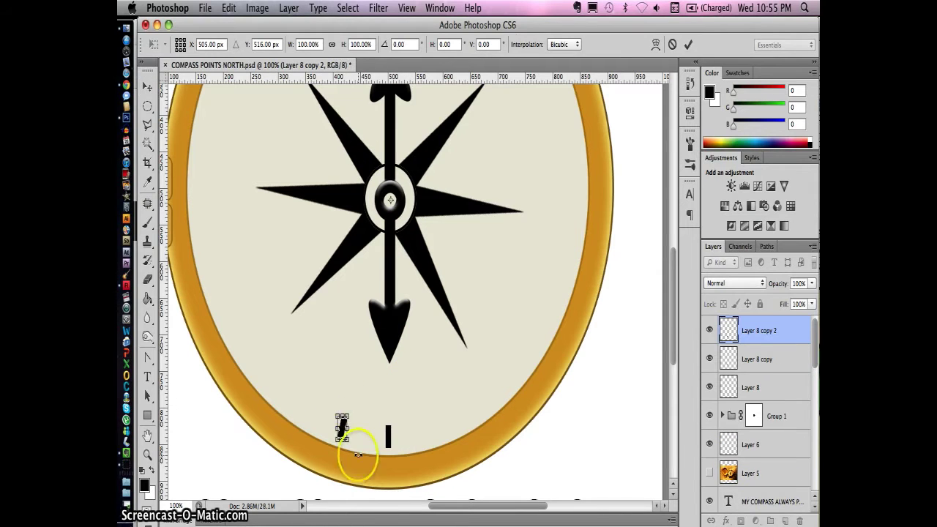
key(ctrl+alt+shift+t)
key(ctrl+alt+shift+t)
key(ctrl+alt+shift+t)
key(ctrl+alt+shift+t)
key(ctrl+alt+shift+t)
key(ctrl+alt+shift+t)
scroll(249, 184, up, 3)
key(ctrl+alt+shift+t)
key(ctrl+alt+shift+t)
key(ctrl+alt+shift+t)
scroll(242, 220, up, 4)
scroll(242, 220, right, 2)
key(ctrl+alt+shift+t)
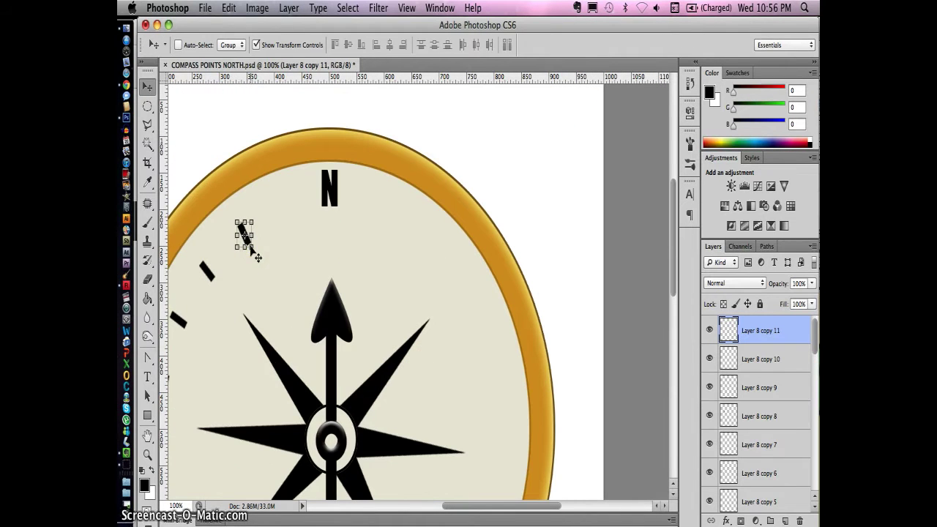
key(ctrl+alt+shift+t)
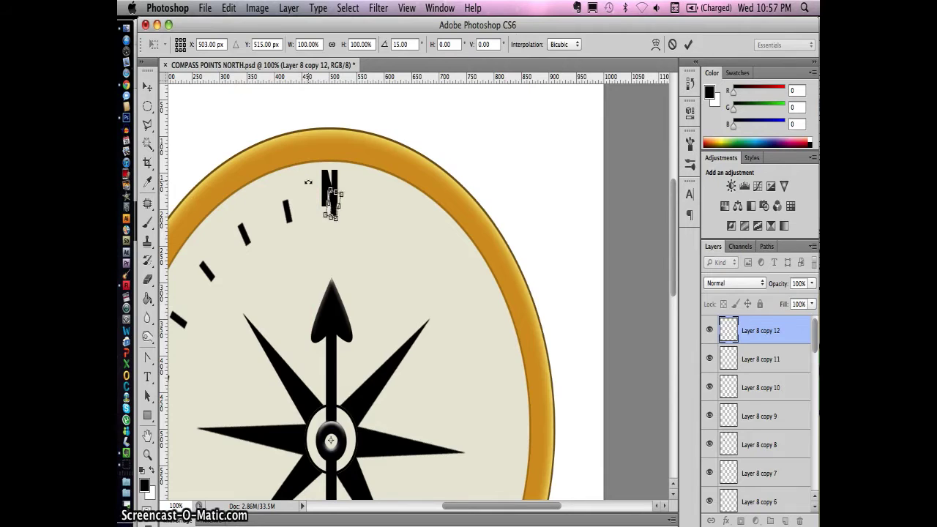
- Group the ticks, duplicate the group and flip it to the dial's bottom
key(ctrl+g)
key(ctrl+j)
click(228, 7)
click(439, 501)
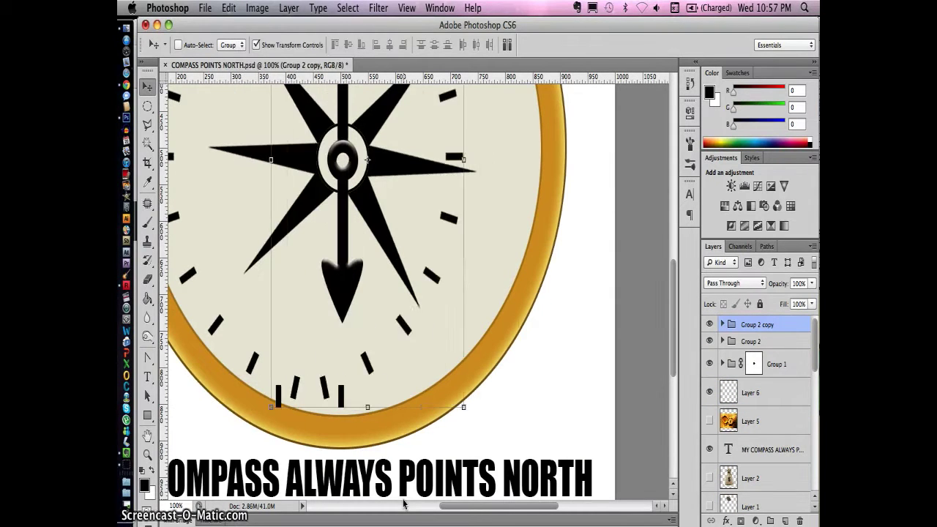
key(ctrl+0)
ctrl+shift+click(469, 324)
click(390, 46)
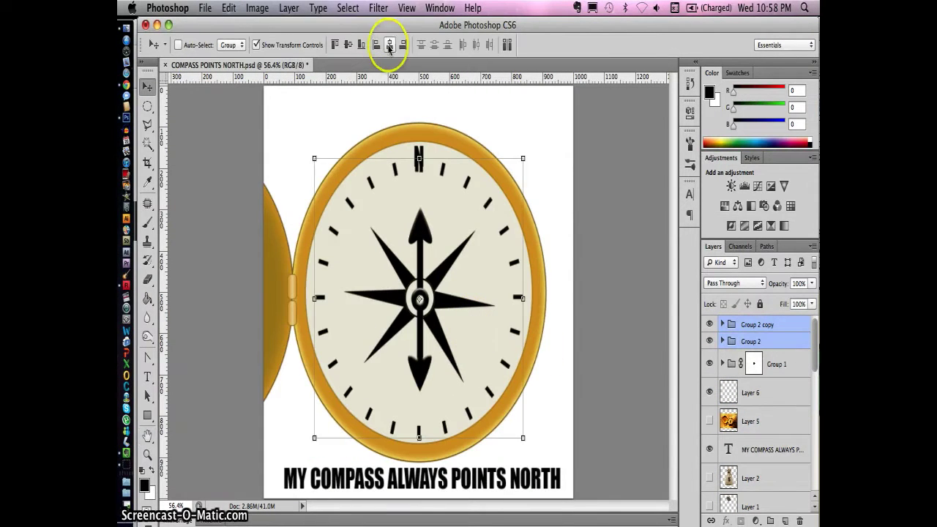
- Select the N letter and mark out the top notch above it
ctrl+click(418, 158)
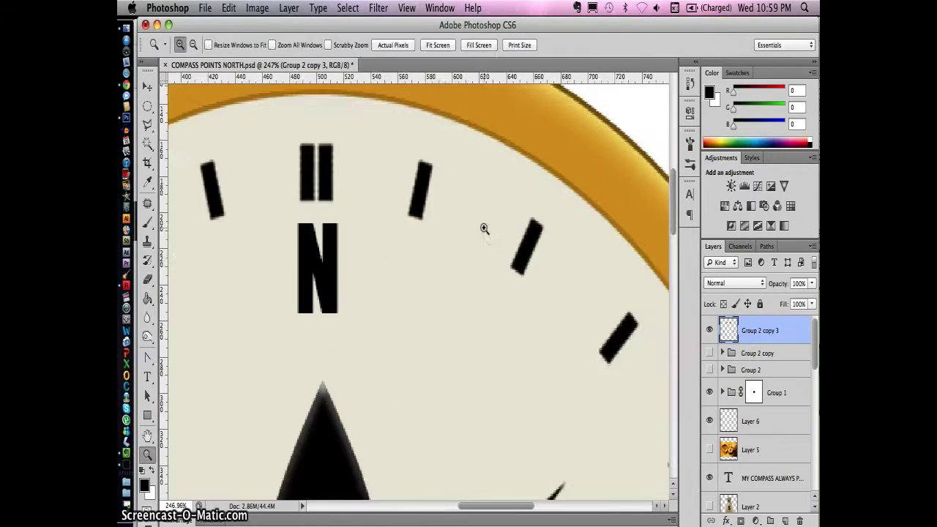
key(m)
drag(356, 153, 381, 231)
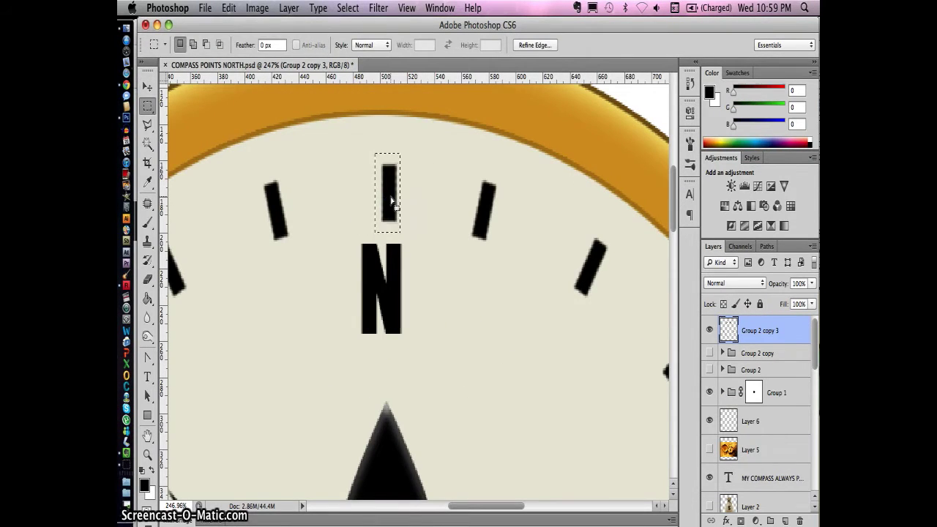
key(ctrl+0)
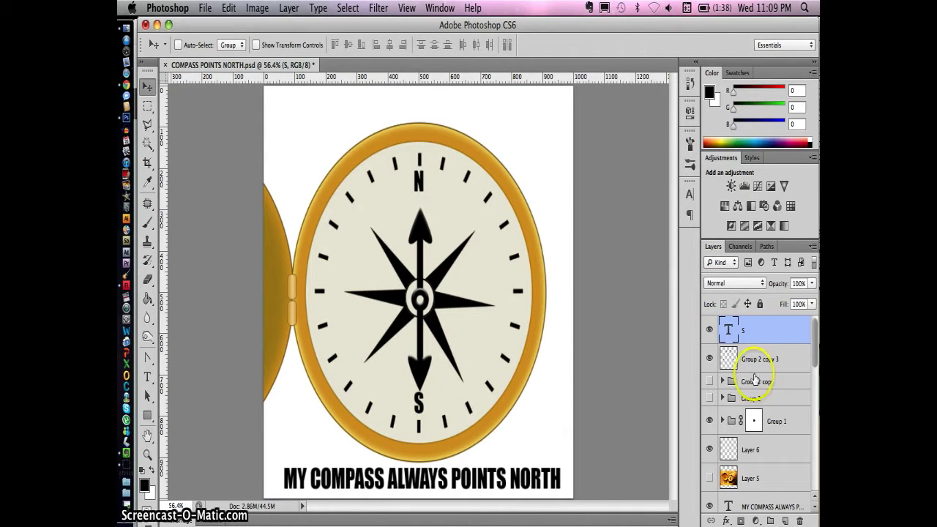
- Group the compass star layers together as MIDDLE
click(750, 449)
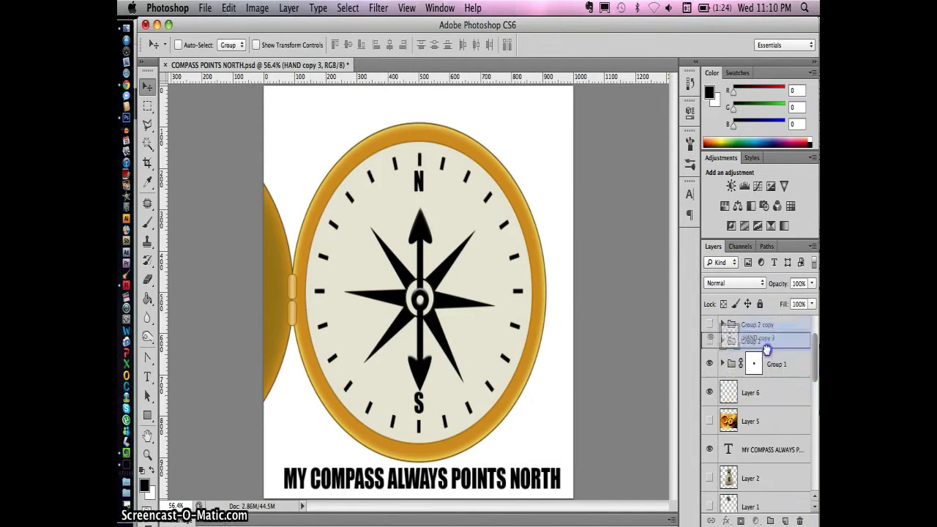
drag(767, 419, 732, 359)
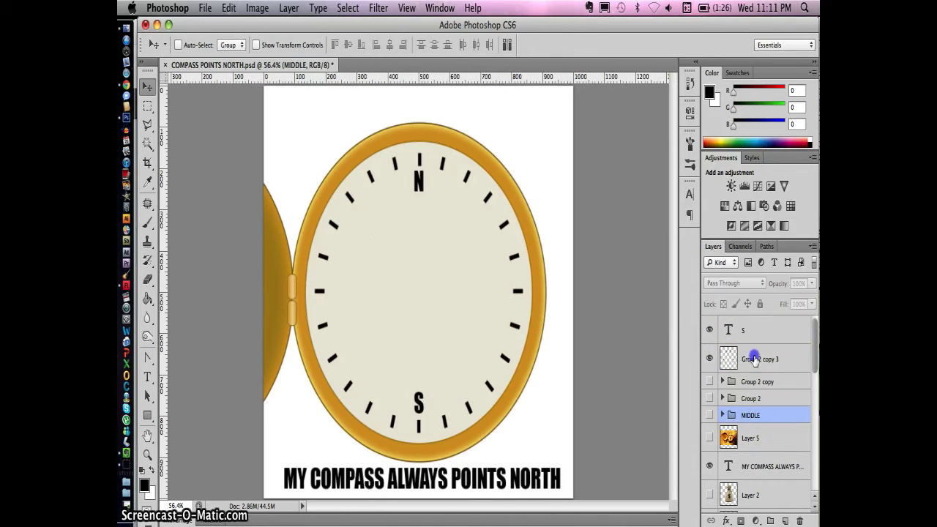
scroll(754, 388, down, 3)
- Add a W letter to the dial, aligned to the canvas
click(754, 397)
key(ctrl+a)
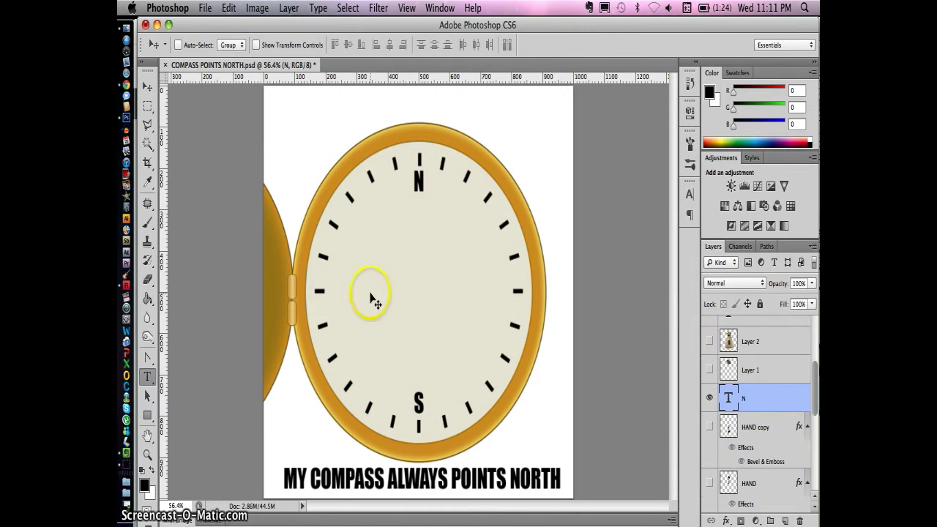
text(W)
click(147, 86)
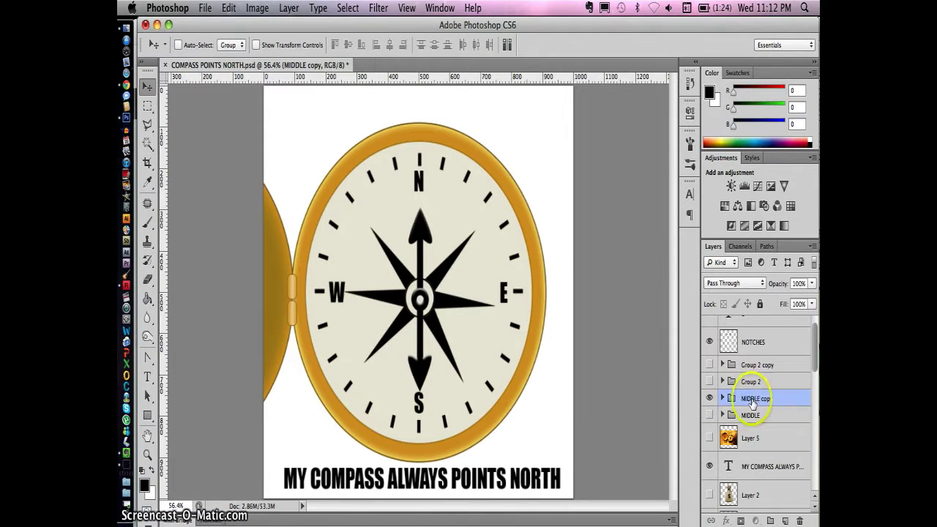
- Merge the star group and shrink it around the centre
key(ctrl+e)
key(ctrl+t)
drag(517, 180, 480, 219)
key(Return)
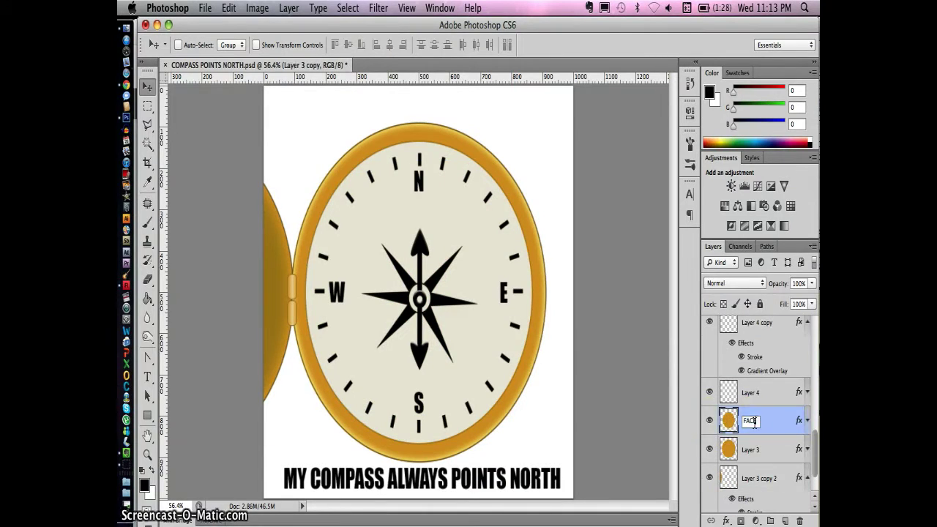
- Fade the dial face with a white radial gradient and add a Satin sheen
drag(471, 230, 366, 421)
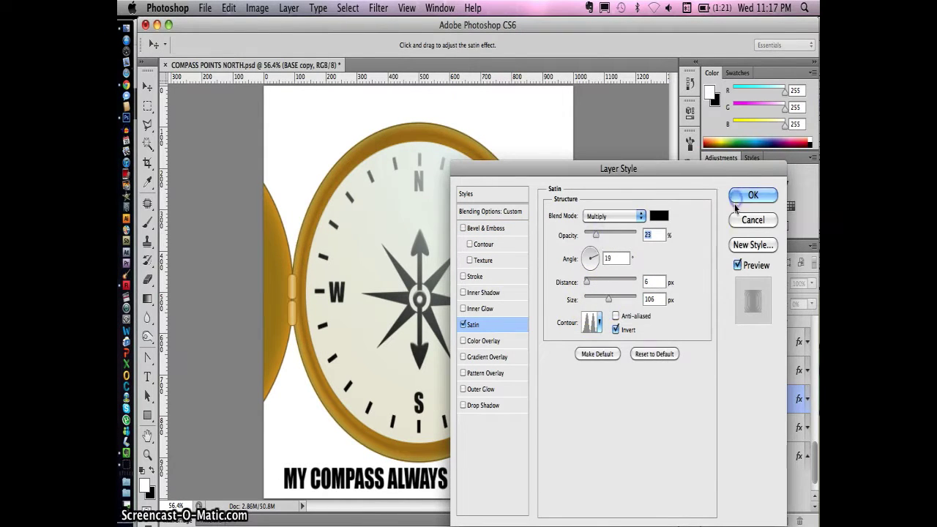
click(753, 194)
click(807, 428)
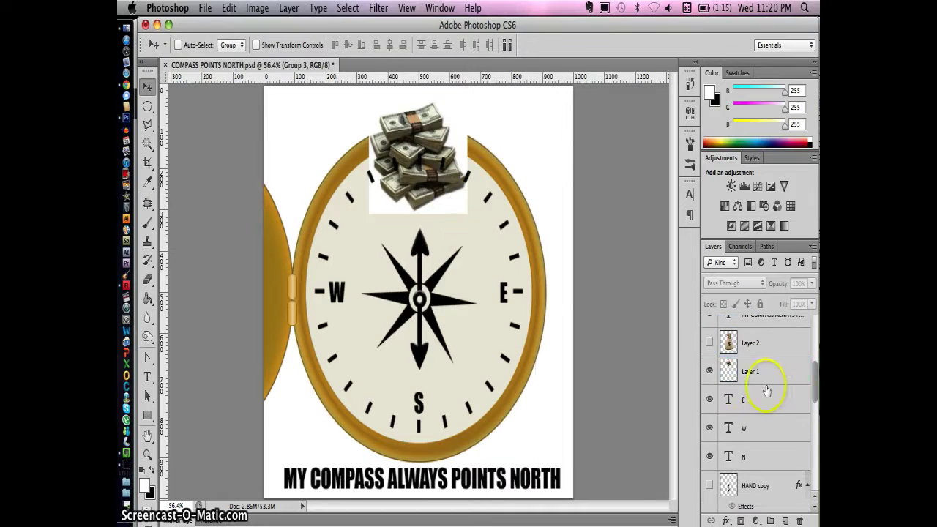
- Move and resize the money image to sit just below the N
click(751, 371)
drag(520, 230, 527, 212)
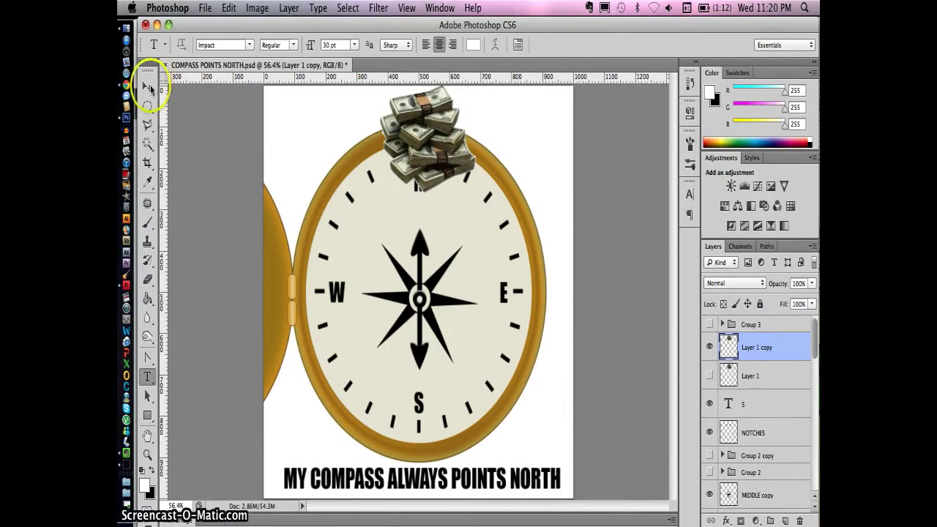
key(Return)
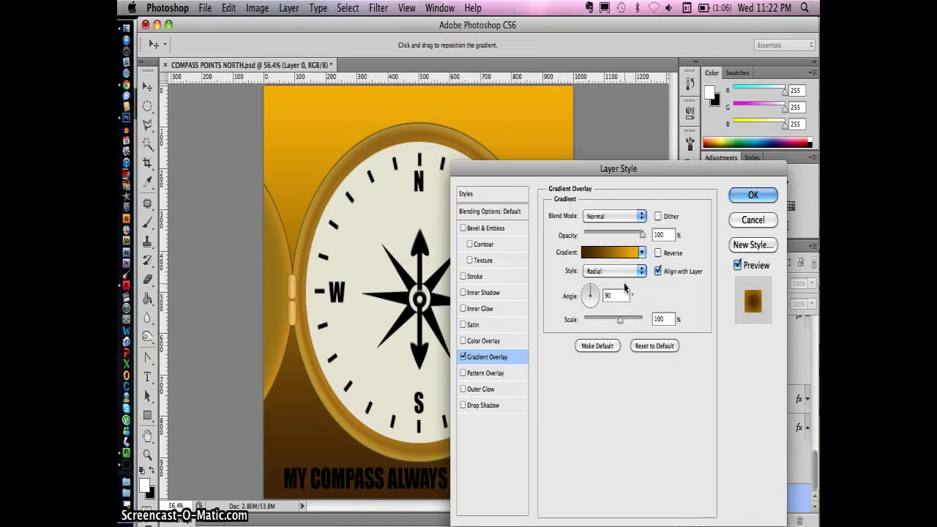
- Reverse the background gradient at scale 122 and soften a Multiply pattern overlay
click(657, 253)
drag(620, 319, 630, 323)
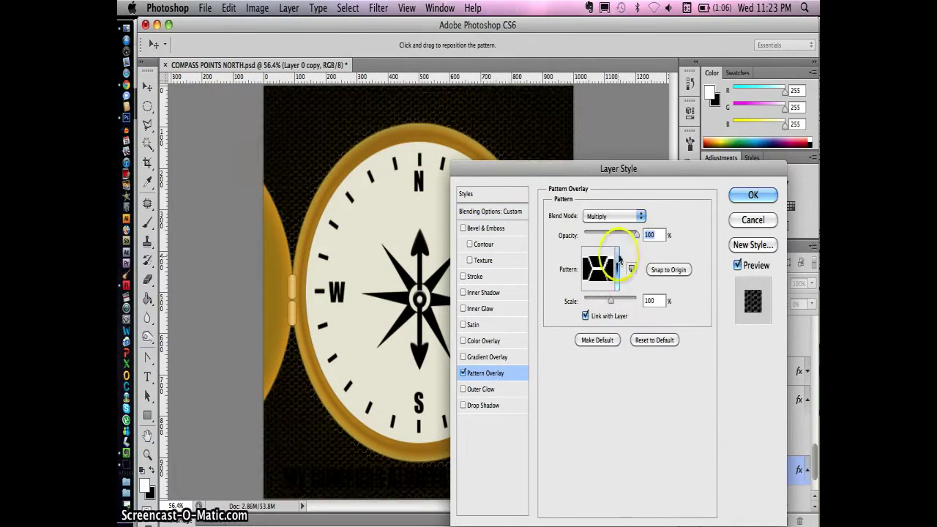
drag(634, 235, 600, 236)
key(Return)
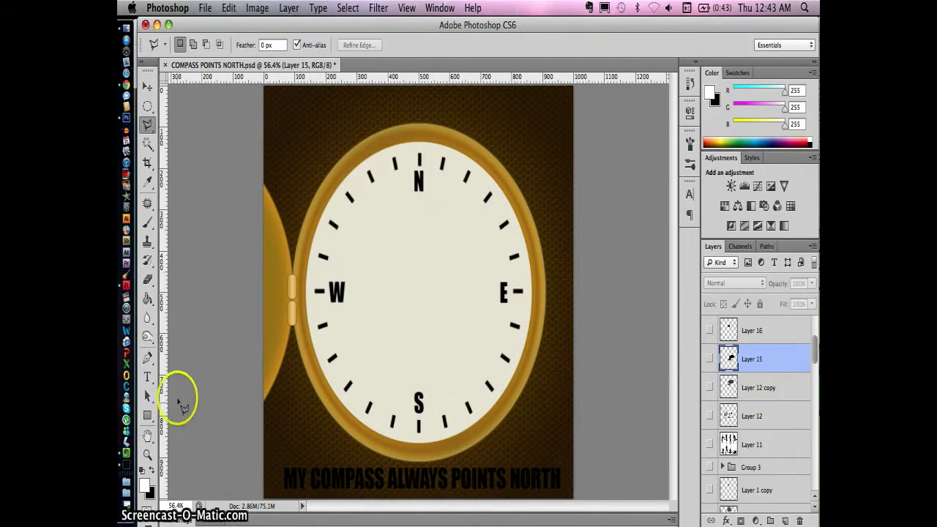
- Close the needle outline path and fill it with white
click(428, 291)
right_click(427, 292)
click(468, 386)
click(539, 184)
- Center the needle horizontally on the canvas and give it a red Gradient Overlay
key(v)
key(ctrl+a)
click(391, 44)
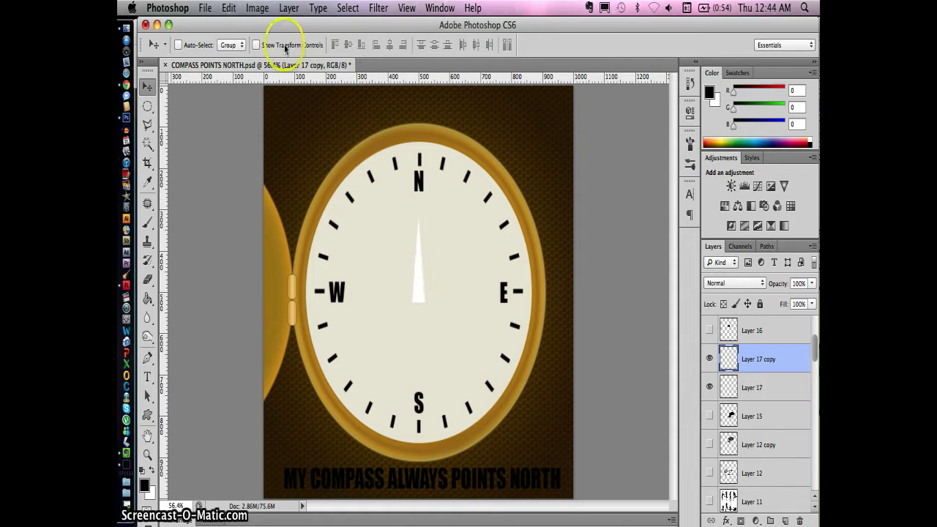
double_click(700, 335)
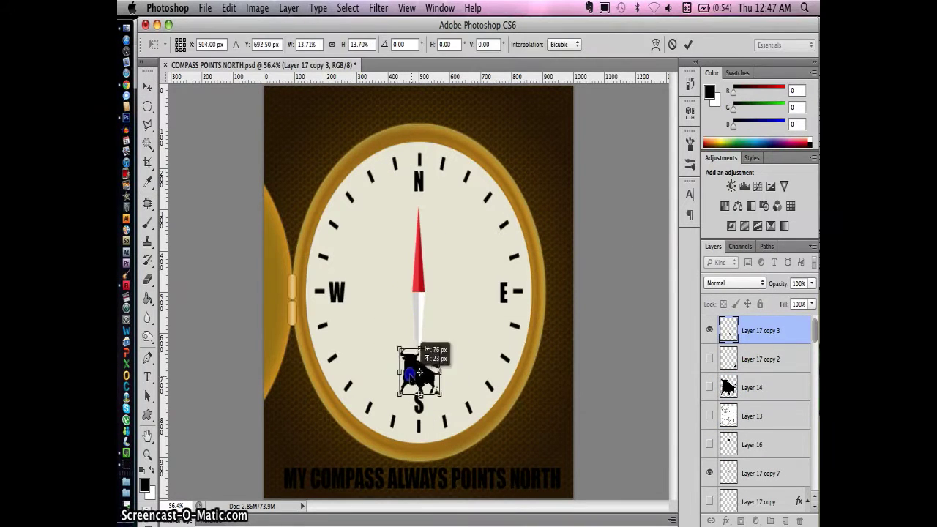
scroll(784, 417, down, 5)
click(758, 343)
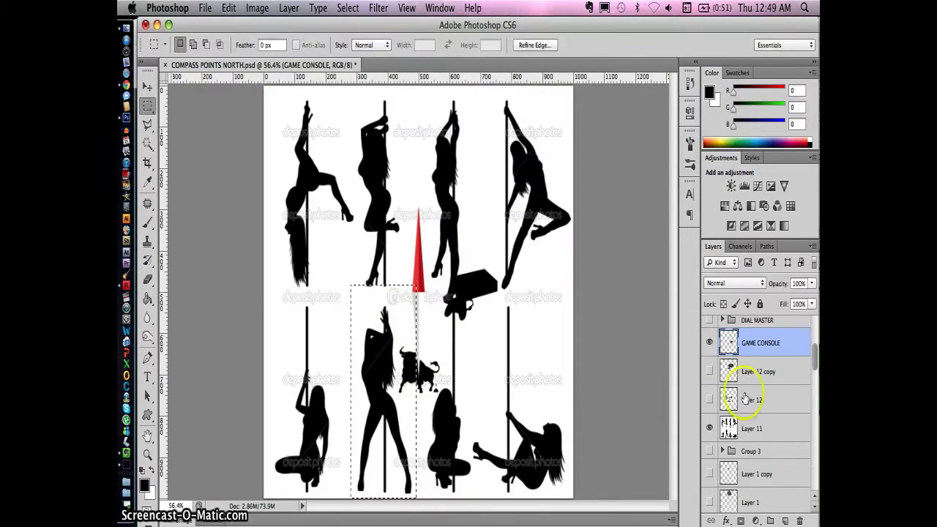
- Isolate one dancer from the silhouette sheet with Eraser and Marquee, checking the head and arm
click(752, 428)
key(e)
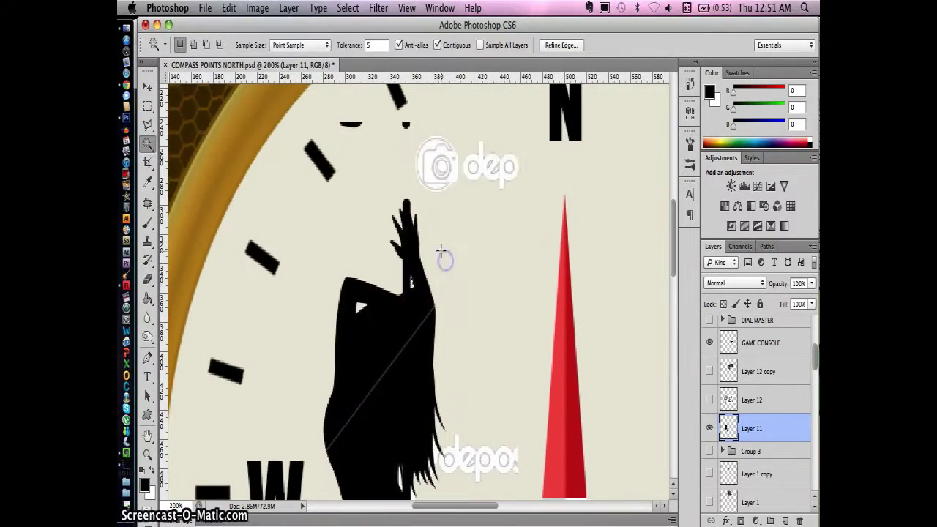
scroll(406, 208, down, 5)
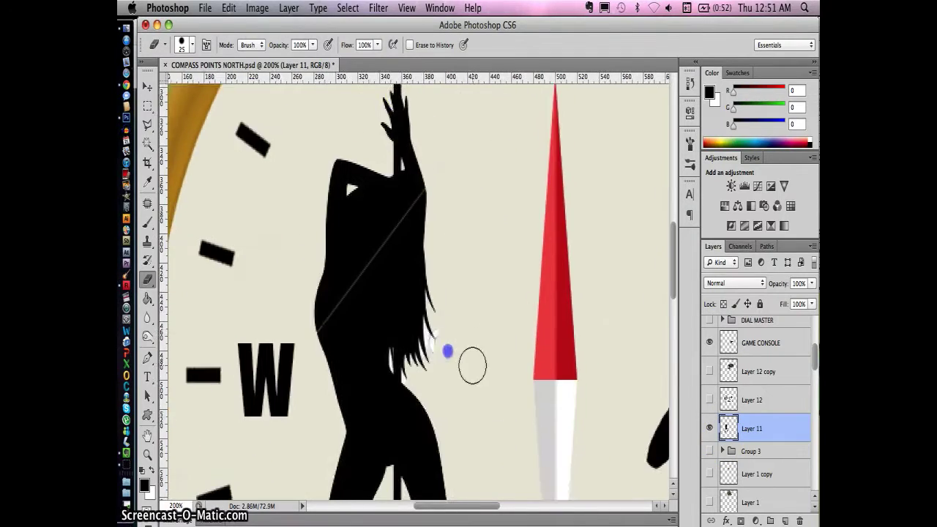
key(m)
drag(408, 262, 502, 373)
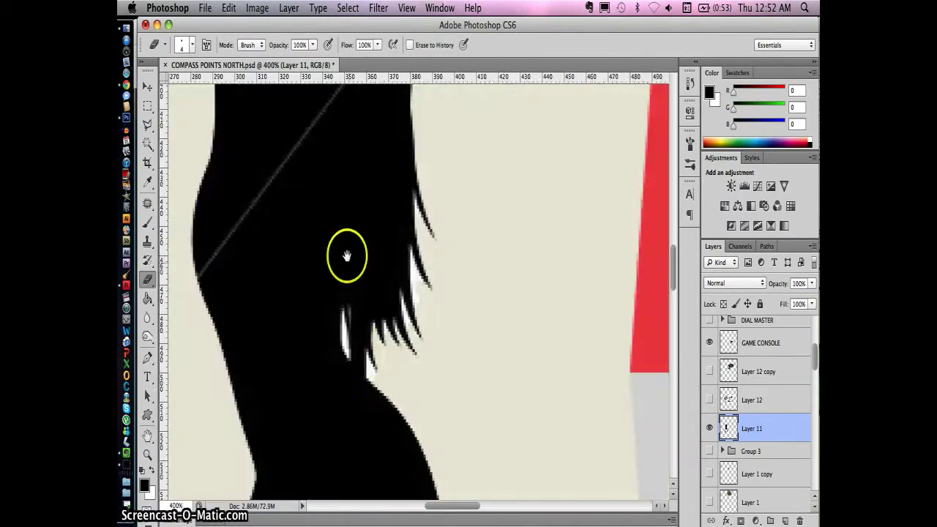
double_click(147, 454)
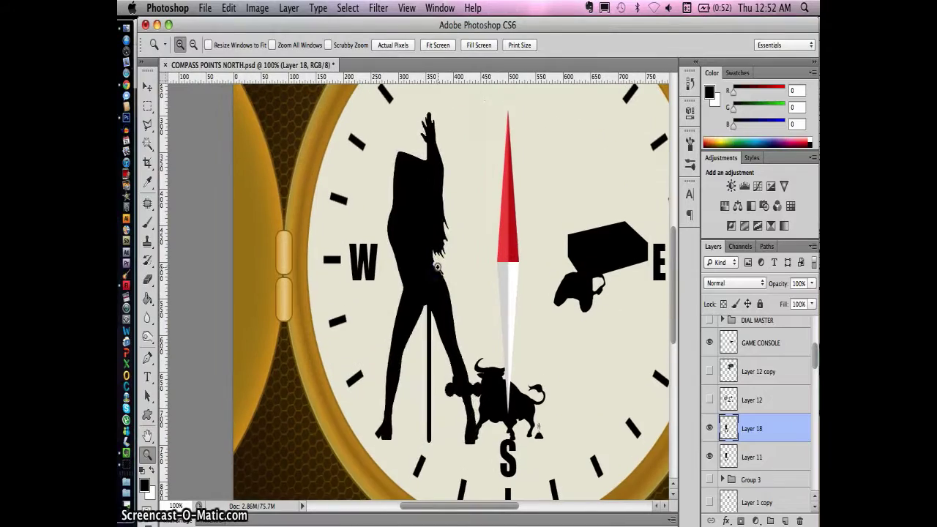
drag(404, 181, 460, 192)
key(ctrl+minus)
key(ctrl+minus)
key(ctrl+minus)
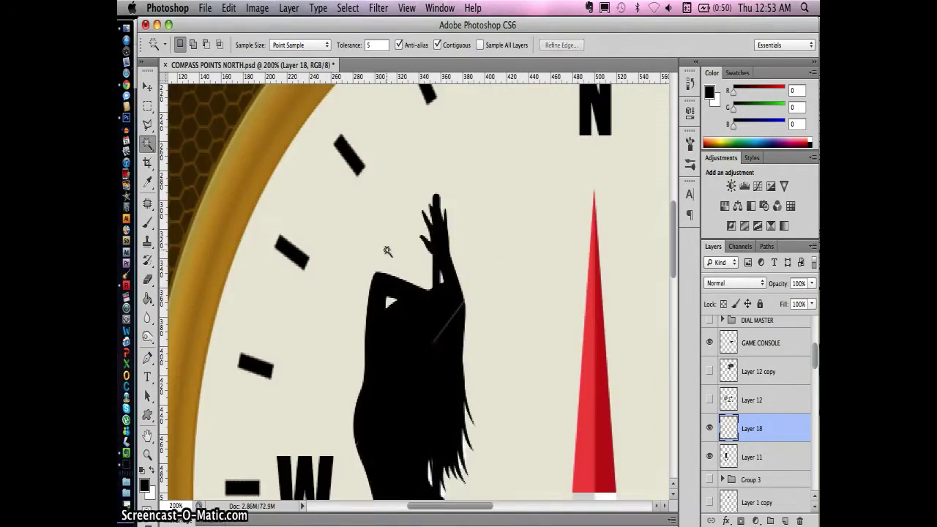
- Hide the sheet layer and shrink the dancer to about 44% beside the W
click(709, 457)
click(752, 428)
key(ctrl+minus)
key(ctrl+t)
drag(376, 167, 412, 224)
key(Return)
scroll(754, 381, down, 2)
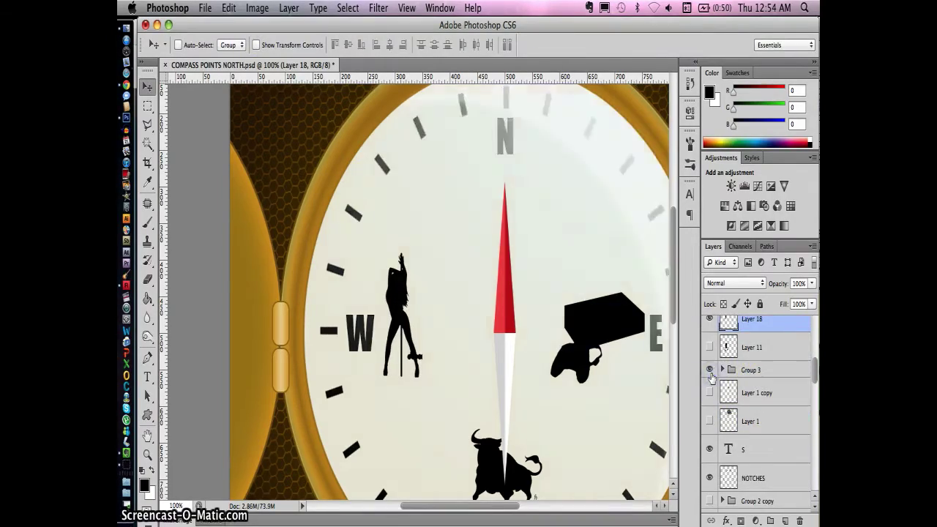
- Show the money bag, trim its bottom edge and add a dollar sign
scroll(745, 399, down, 3)
click(709, 439)
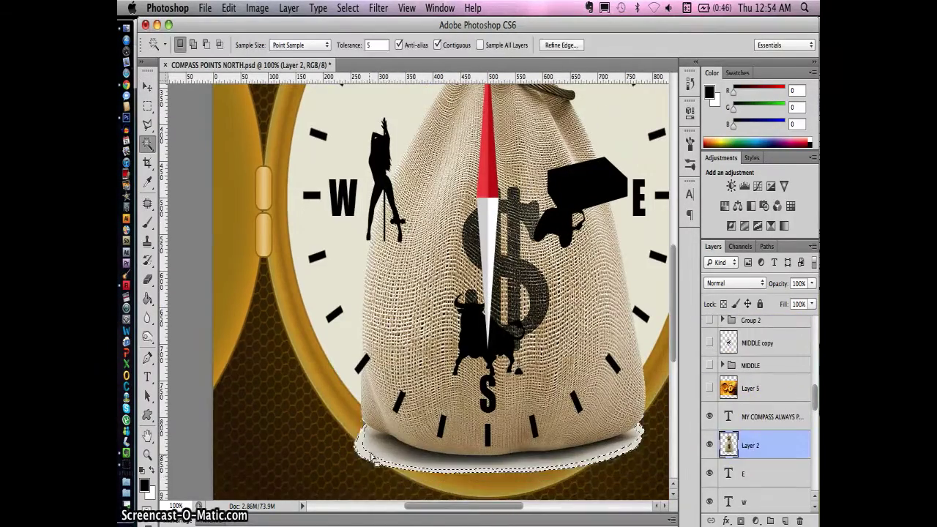
scroll(487, 461, up, 2)
key(p)
click(229, 288)
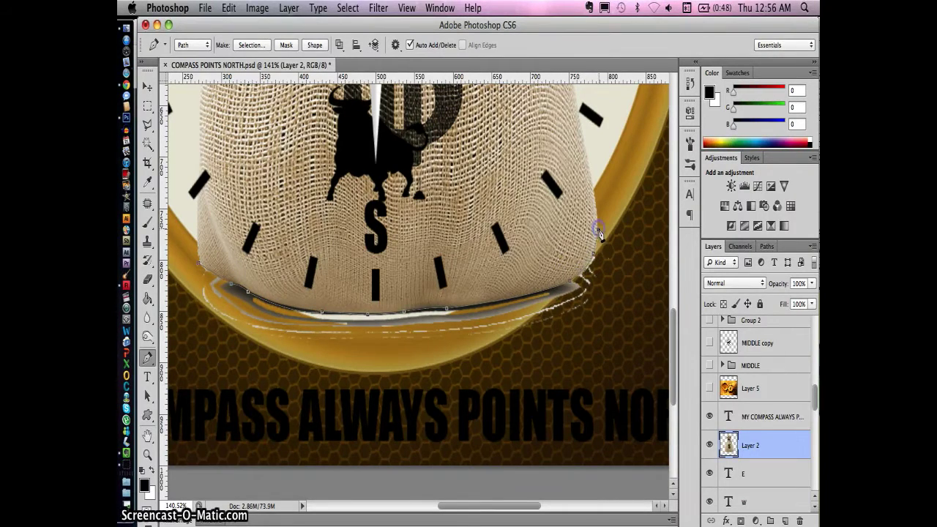
key(e)
scroll(485, 338, up, 5)
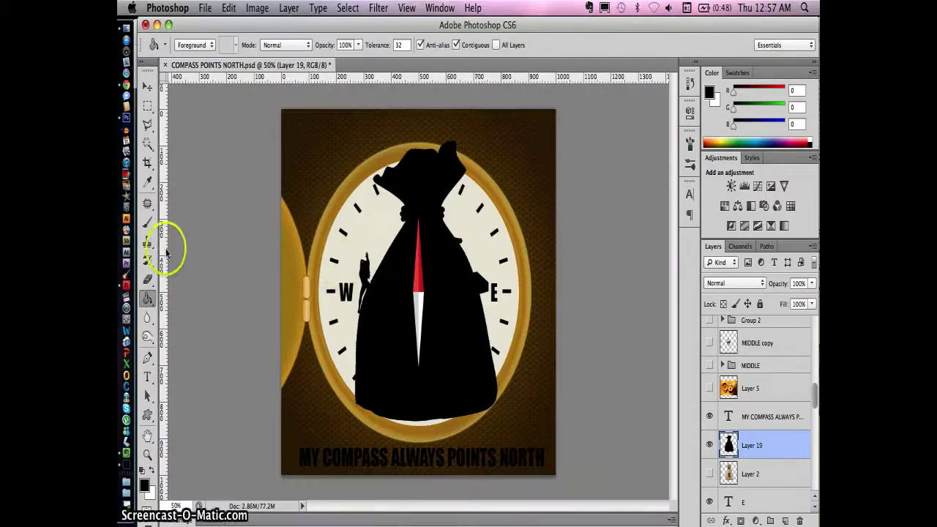
click(689, 194)
click(745, 475)
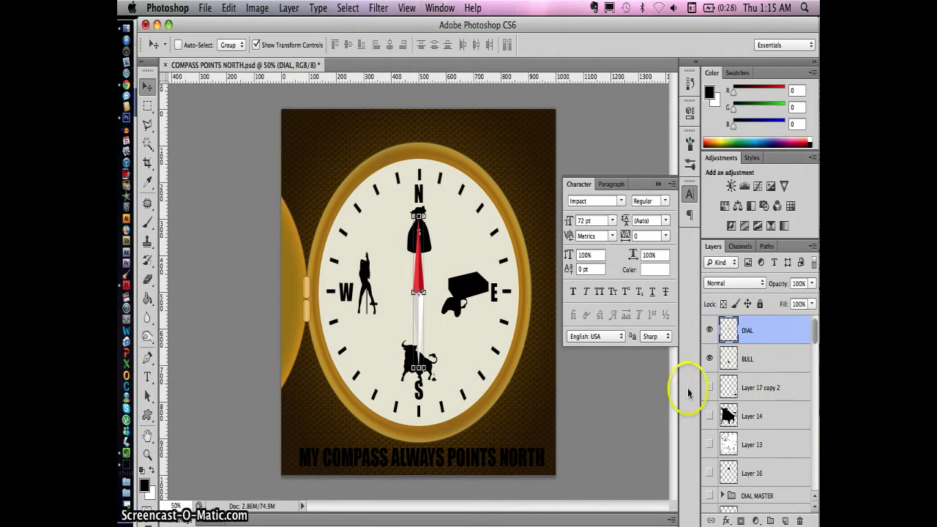
- Turn on a Drop Shadow for the DIAL layer, then undo and redo the last nudge
double_click(776, 330)
click(483, 405)
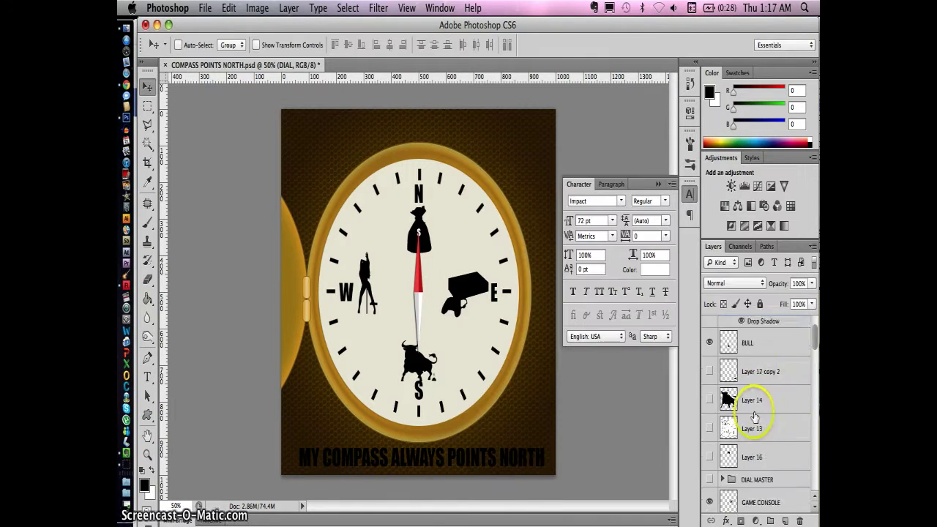
key(ctrl+z)
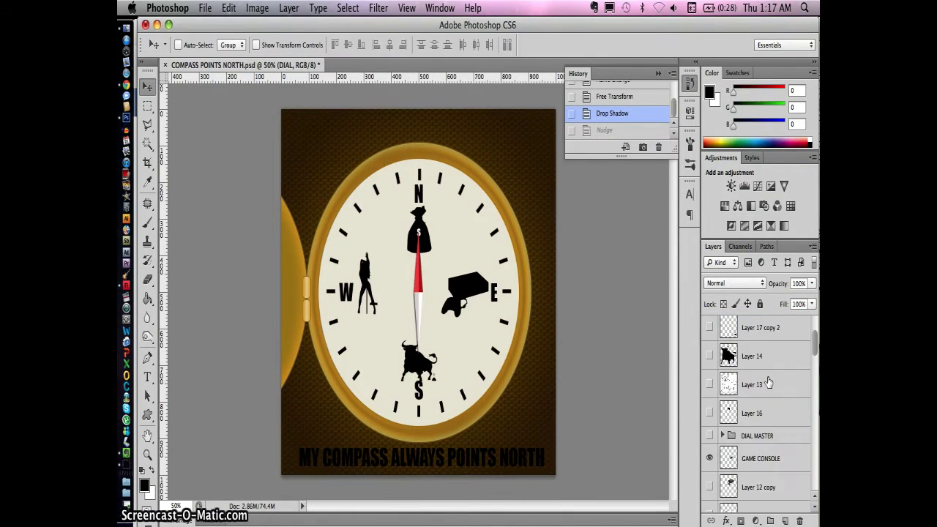
scroll(778, 387, down, 3)
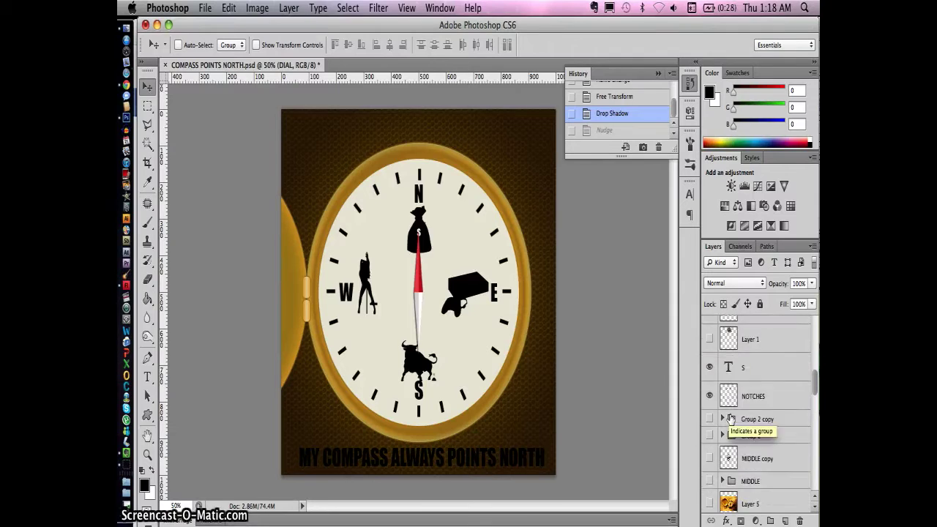
key(ctrl+z)
scroll(778, 399, up, 2)
- Fill a new layer black, apply Fibers, and duplicate the fibre layer
scroll(772, 385, up, 3)
click(291, 422)
click(378, 7)
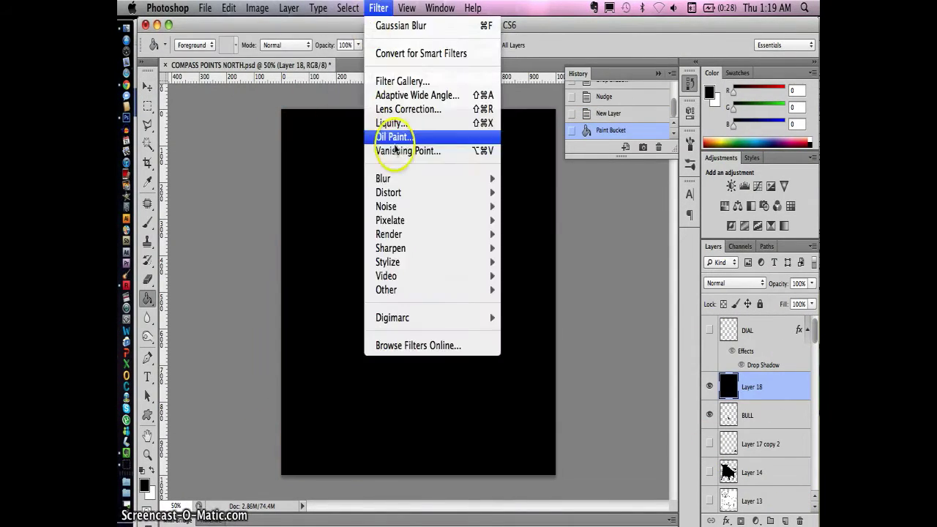
drag(419, 350, 439, 349)
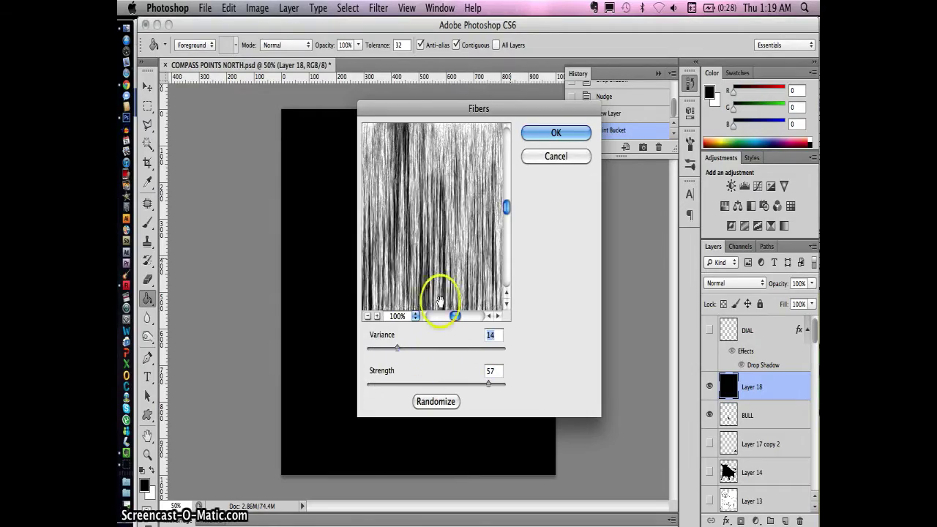
key(Return)
key(ctrl+j)
key(ctrl+t)
key(Return)
- Apply a Wave distortion to the copied fibre texture
click(378, 7)
click(531, 289)
click(720, 396)
key(Return)
- Try ZigZag and Ripple distortions on the texture, cancelling both
click(378, 7)
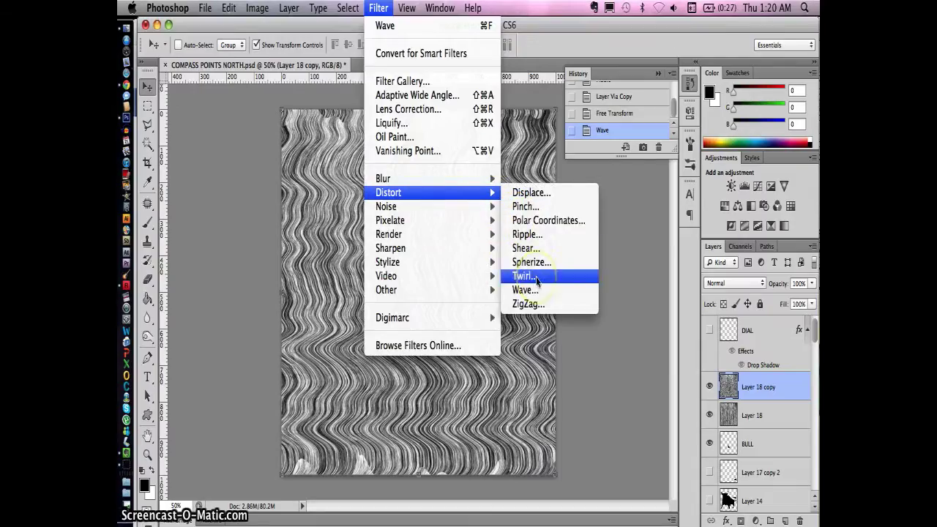
click(527, 303)
drag(446, 344, 432, 344)
mouse_move(402, 381)
mouse_down()
mouse_move(369, 381)
mouse_move(439, 381)
mouse_up()
click(430, 403)
click(421, 390)
key(Escape)
click(378, 7)
click(527, 234)
key(Escape)
- Brighten the texture with Levels, rotate it diagonally, enlarge it and change its blend mode
key(super+l)
key(Return)
key(super+t)
drag(572, 484, 649, 393)
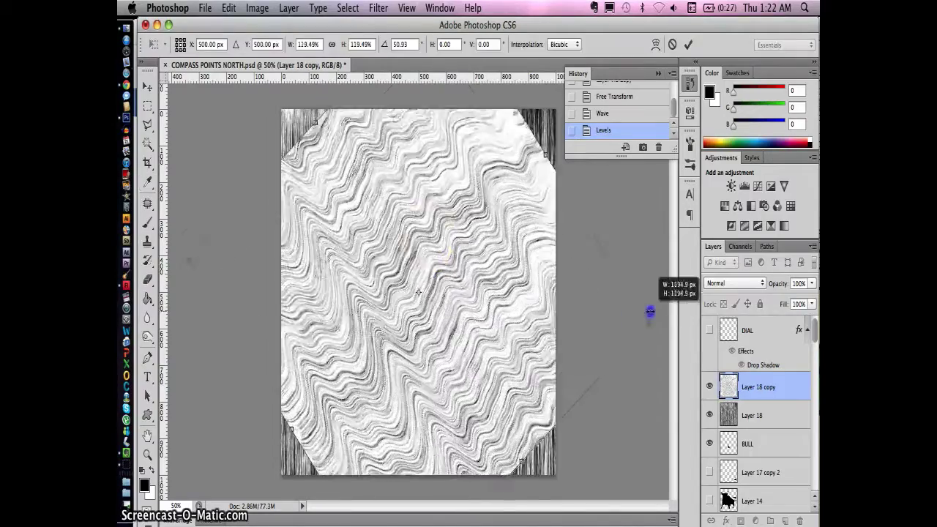
key(super+minus)
key(Return)
drag(734, 282, 733, 428)
click(734, 283)
click(745, 187)
- Apply another Wave distortion, discarding ZigZag and Spherize attempts
click(378, 8)
click(575, 318)
key(Escape)
click(378, 7)
click(576, 300)
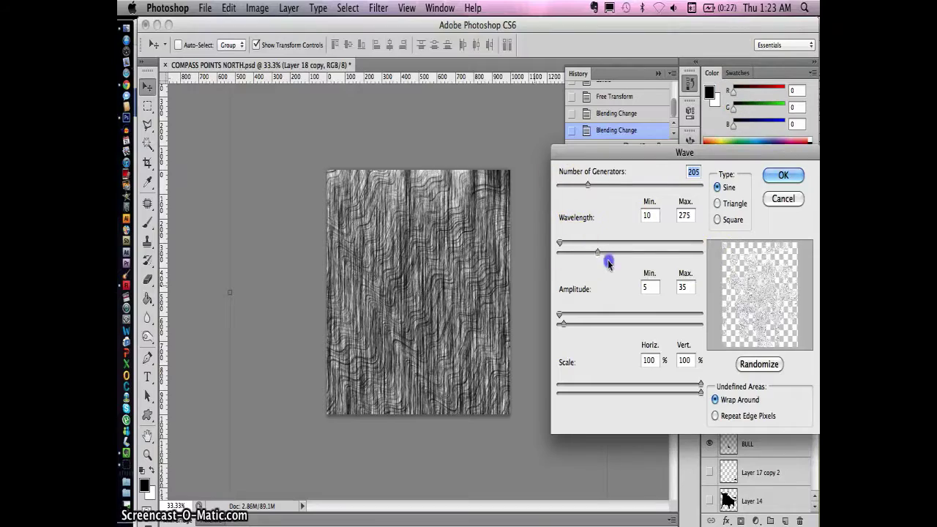
key(Return)
click(378, 8)
click(536, 263)
key(Escape)
- Merge the texture layers, mask them to the dial circle, and set Soft Light blending
key(super+e)
super+click(733, 415)
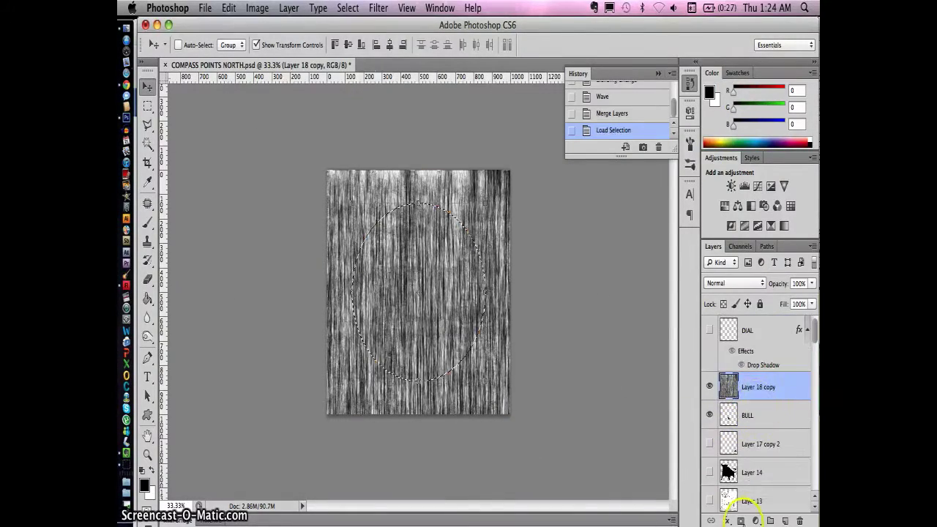
click(741, 521)
key(shift+plus)
key(z)
click(734, 283)
click(725, 287)
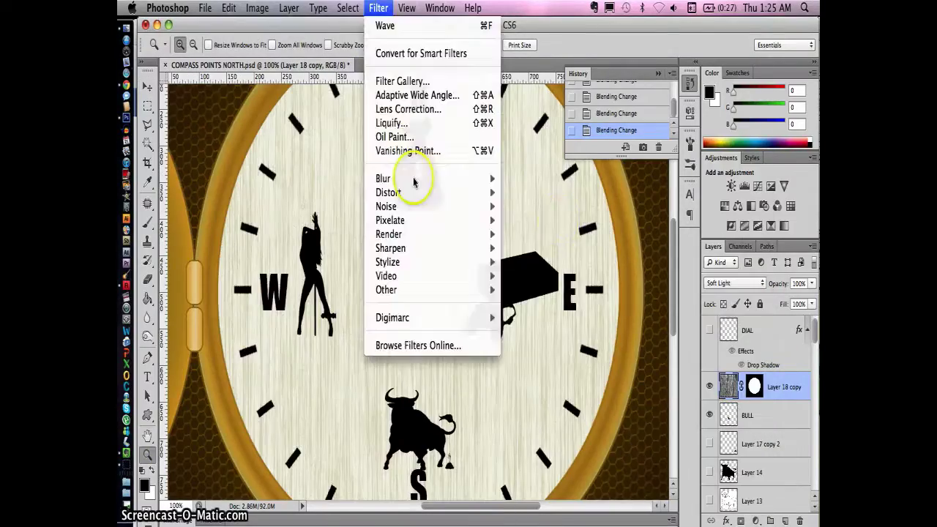
- Switch the texture blend from Hue to Soft Light, trying and cancelling Twirl and Wave
click(734, 283)
click(721, 411)
click(735, 283)
click(742, 170)
key(shift+plus)
click(378, 8)
key(Escape)
click(378, 8)
click(542, 286)
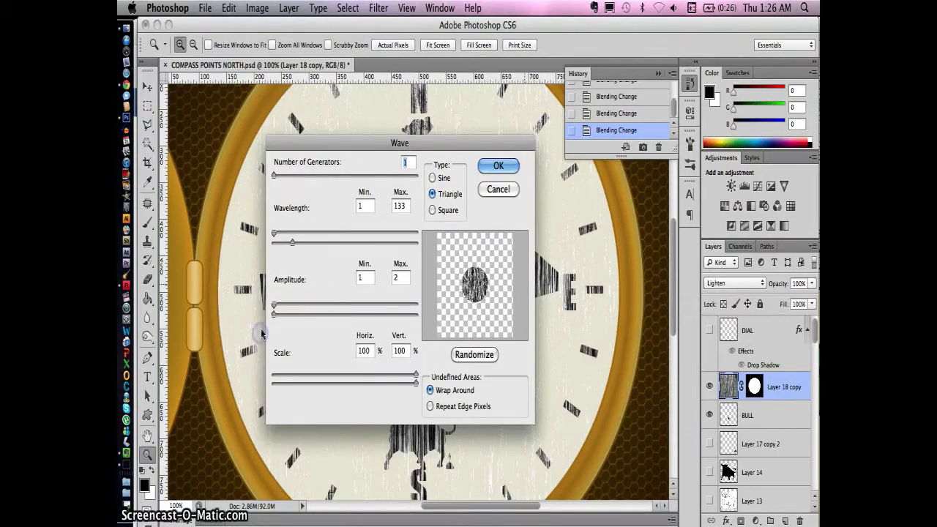
key(Escape)
- Lower the texture opacity to 65% and paint its mask over the money bag
drag(811, 283, 795, 295)
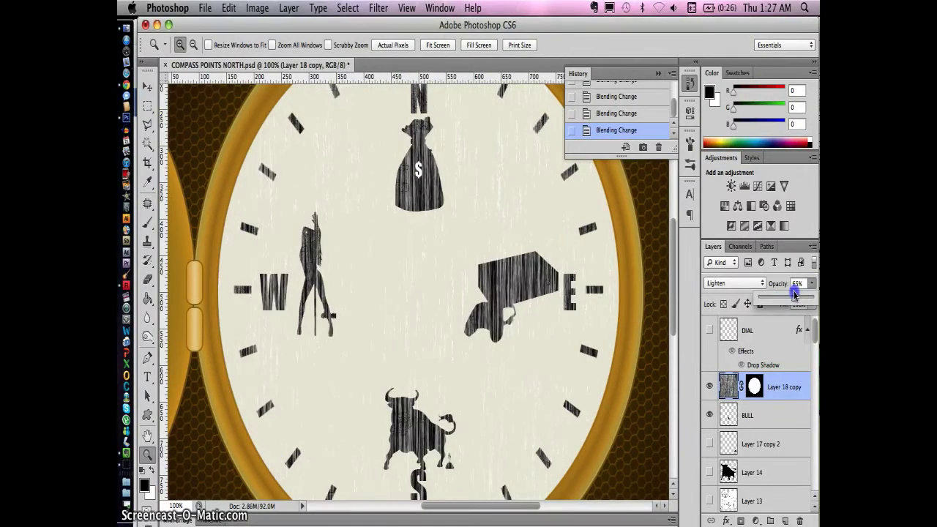
scroll(758, 430, down, 5)
super+click(729, 459)
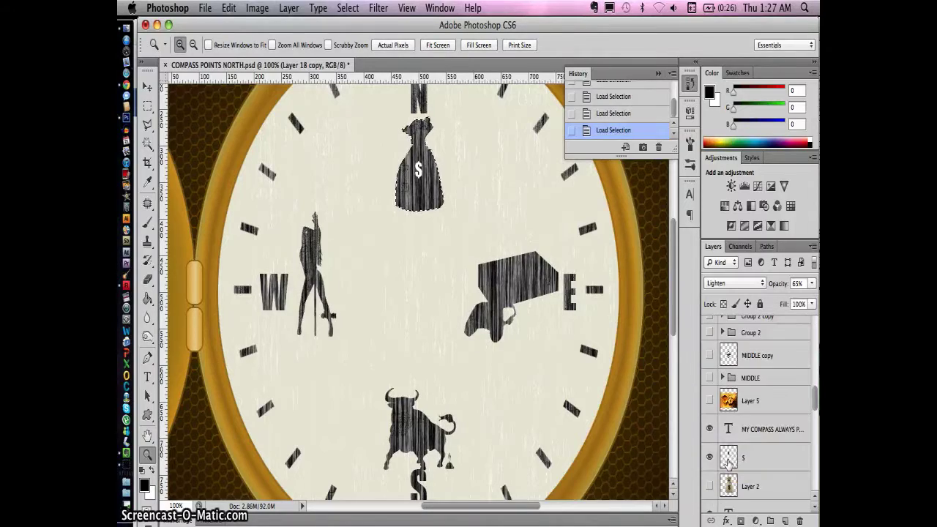
scroll(735, 358, up, 2)
click(755, 340)
key(b)
drag(410, 436, 422, 466)
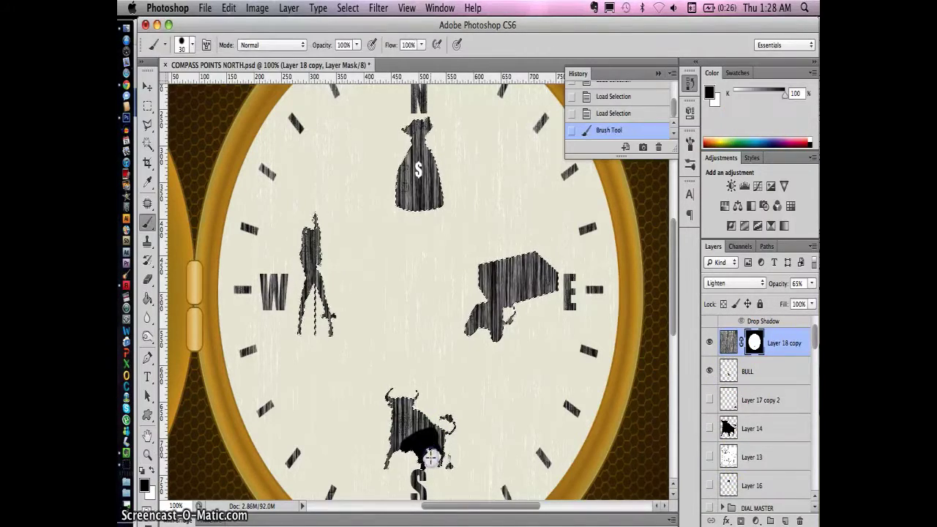
- Load another icon's shape as a selection and drop the texture copy's opacity to 7%
scroll(743, 410, down, 3)
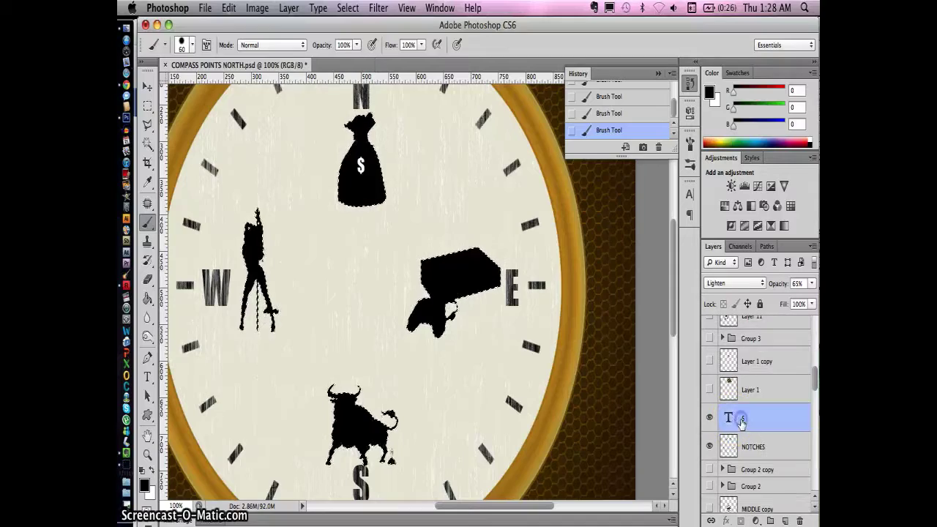
scroll(743, 397, down, 4)
super+click(741, 453)
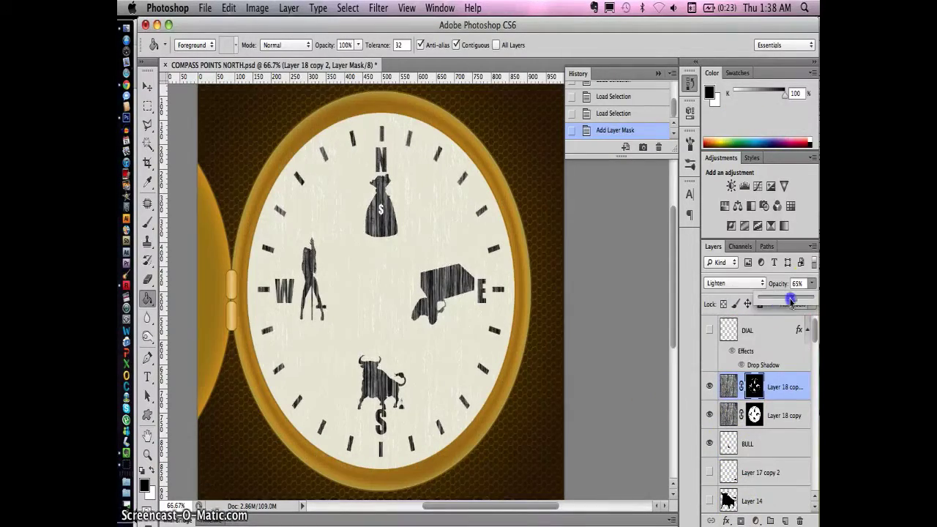
drag(791, 300, 742, 340)
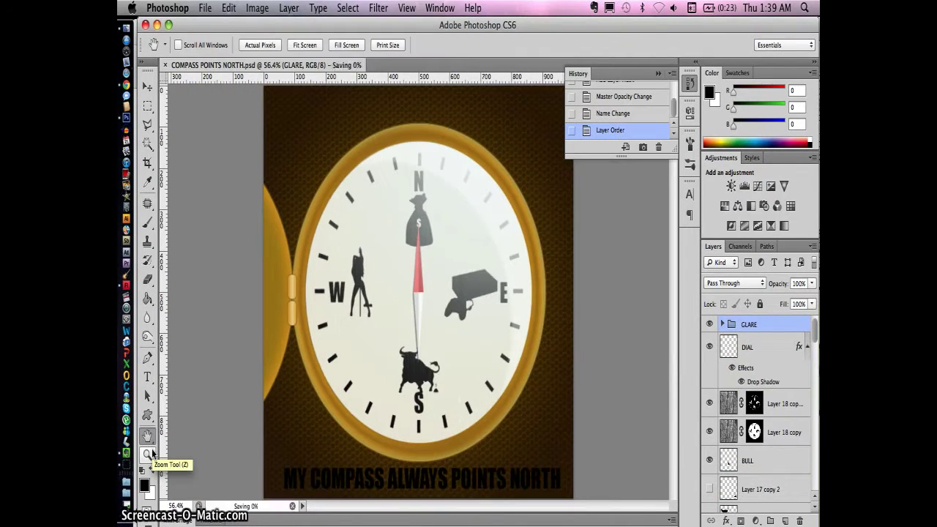
- Give the rim layer a Satin effect of size 7 with a different contour
double_click(799, 399)
click(473, 325)
drag(607, 297, 587, 302)
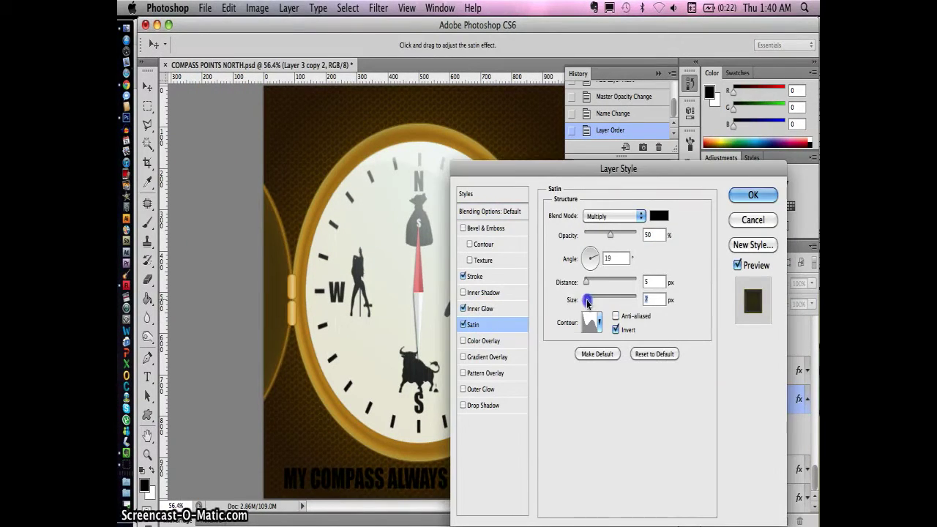
click(598, 323)
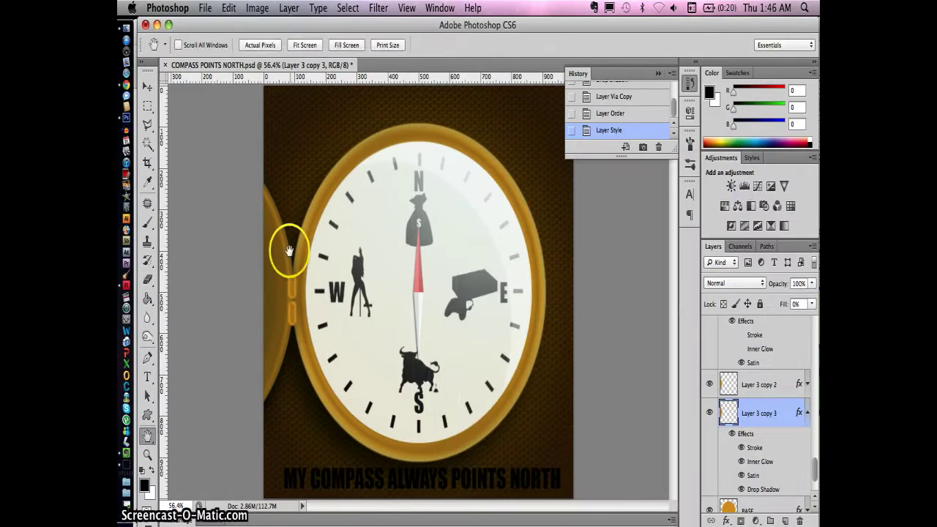
- Zoom in on the hinge beside W, then back out to the whole poster
key(z)
drag(306, 247, 350, 392)
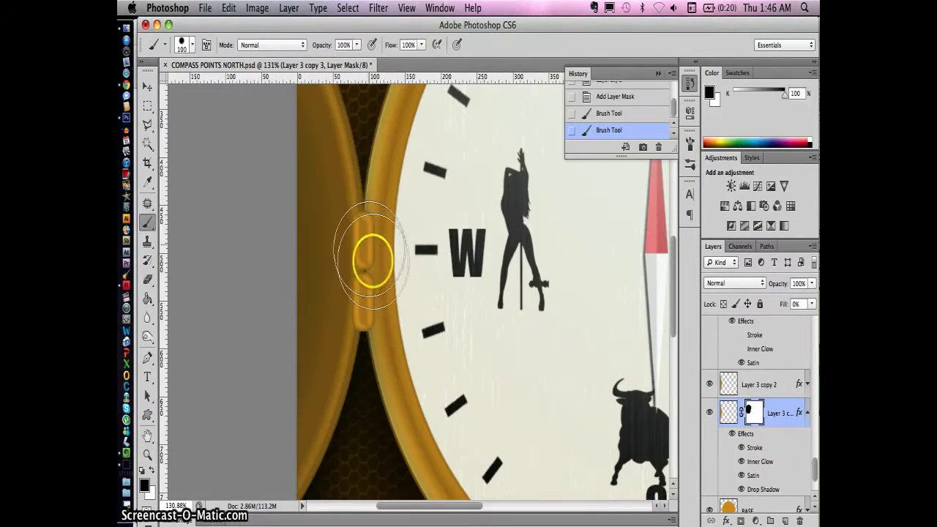
double_click(150, 437)
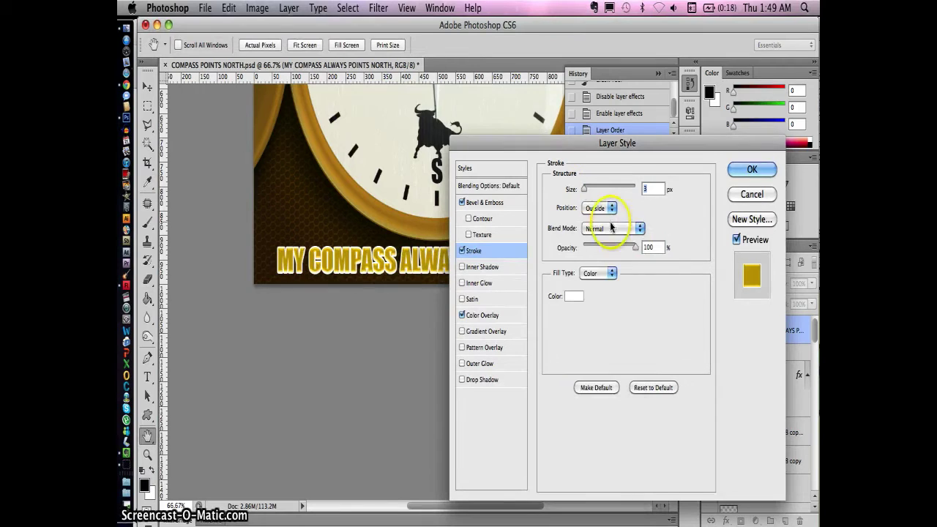
- Give the caption a gradient stroke whose left colour stop is white
click(613, 283)
click(613, 273)
click(635, 298)
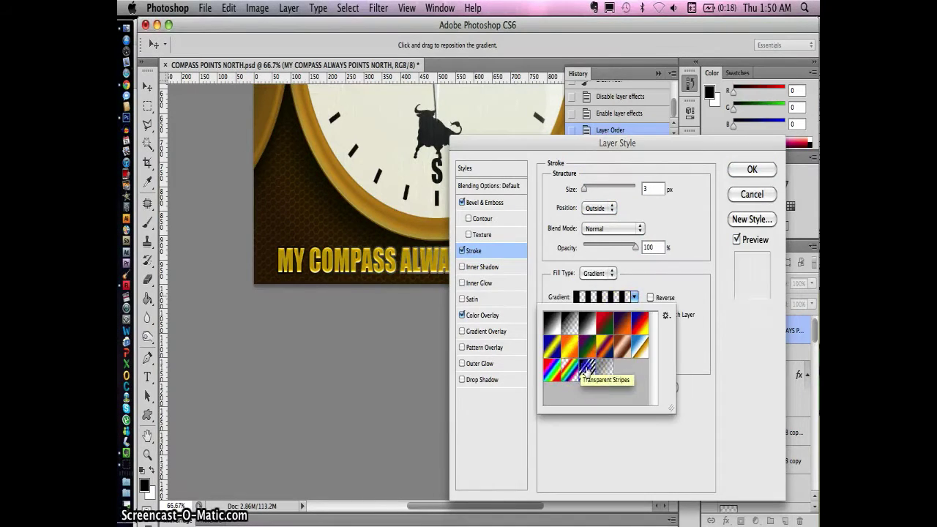
click(619, 297)
click(411, 279)
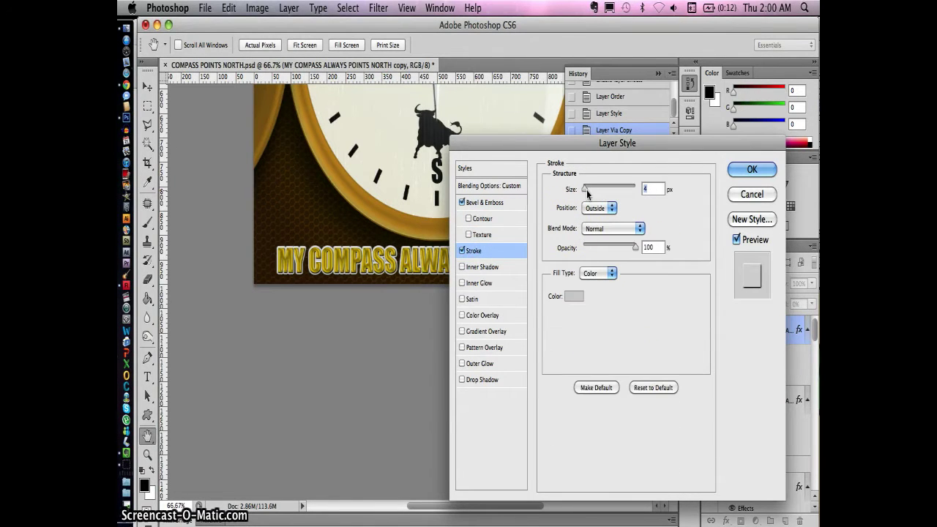
- Set a saturated yellow stroke, save, and split the caption effects into separate layers
click(574, 296)
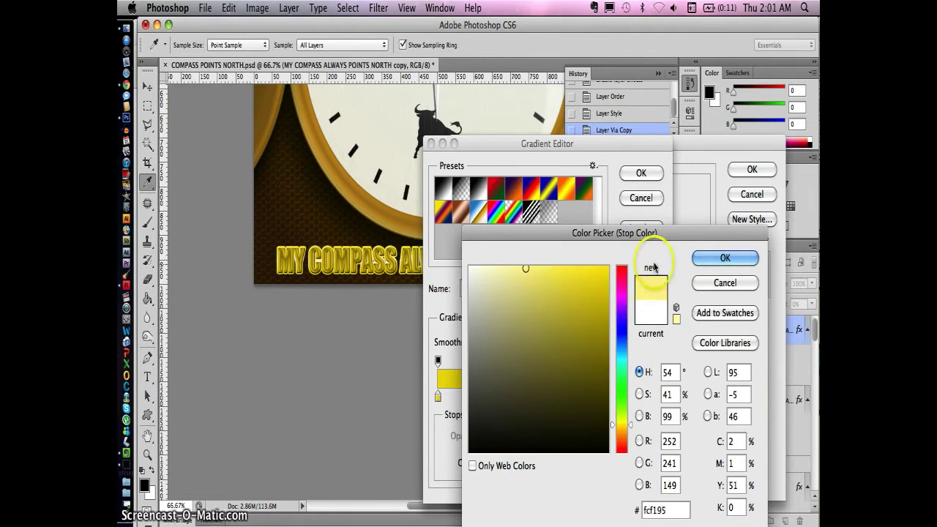
drag(609, 268, 605, 275)
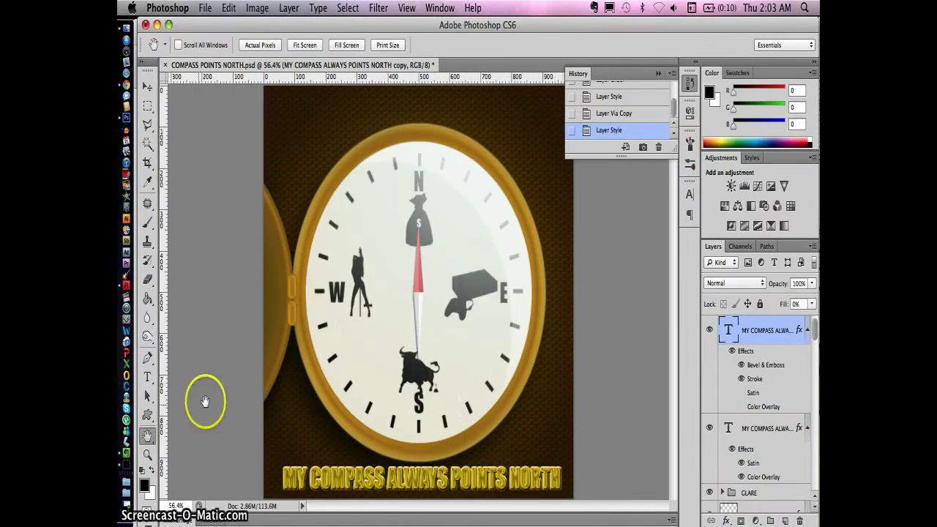
key(super+Tab)
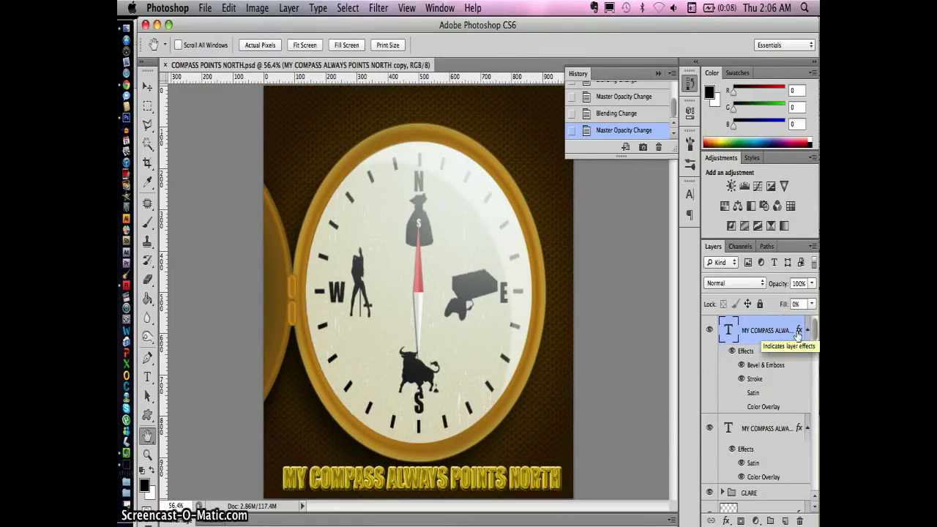
click(555, 220)
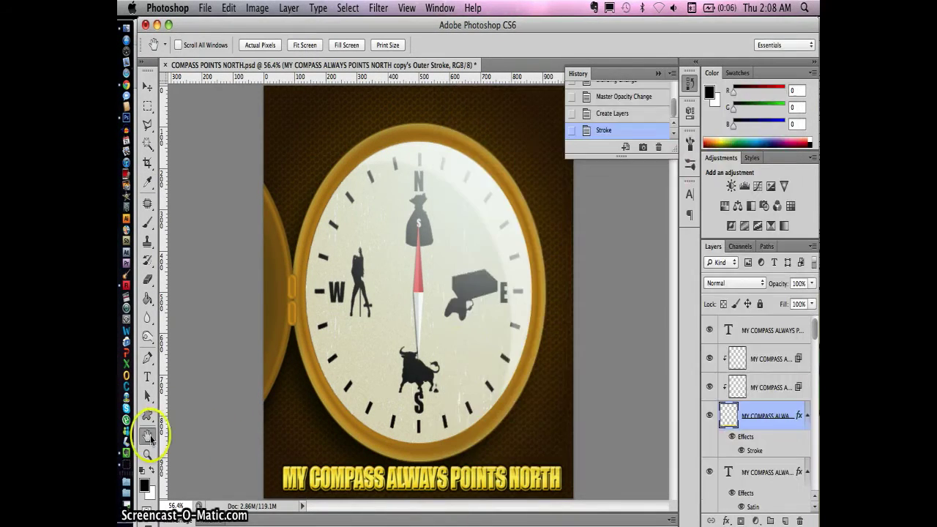
scroll(732, 410, down, 3)
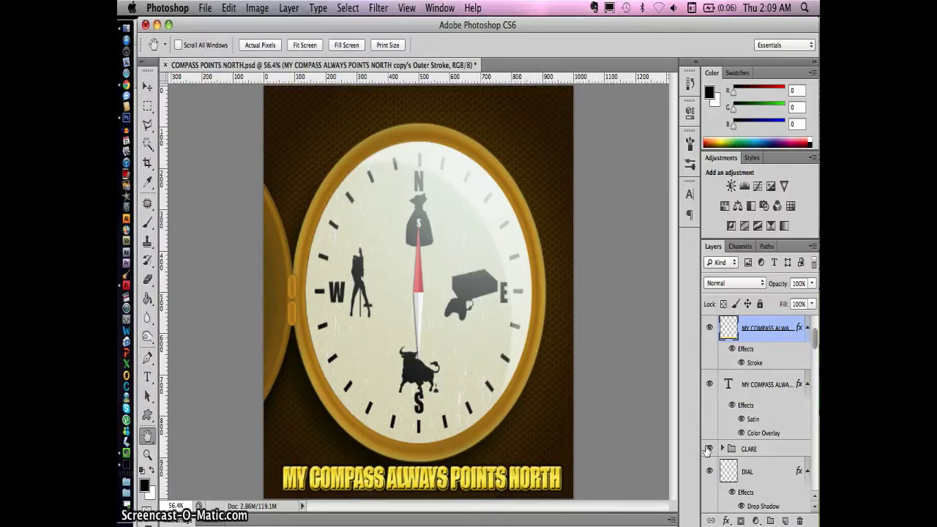